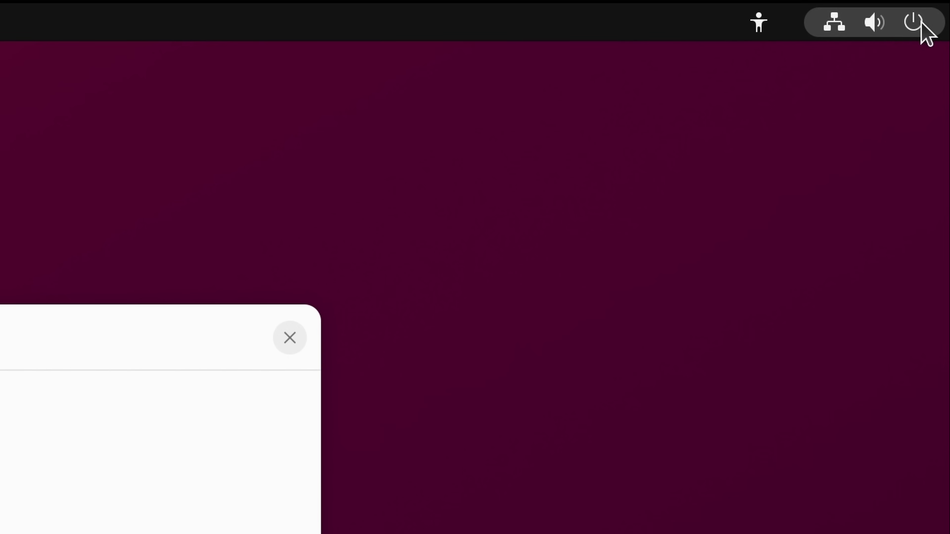
Step: Check the available Wi-Fi networks in quick settings, then dismiss the panel
{"action": "left_click", "coordinate": [879, 33]}
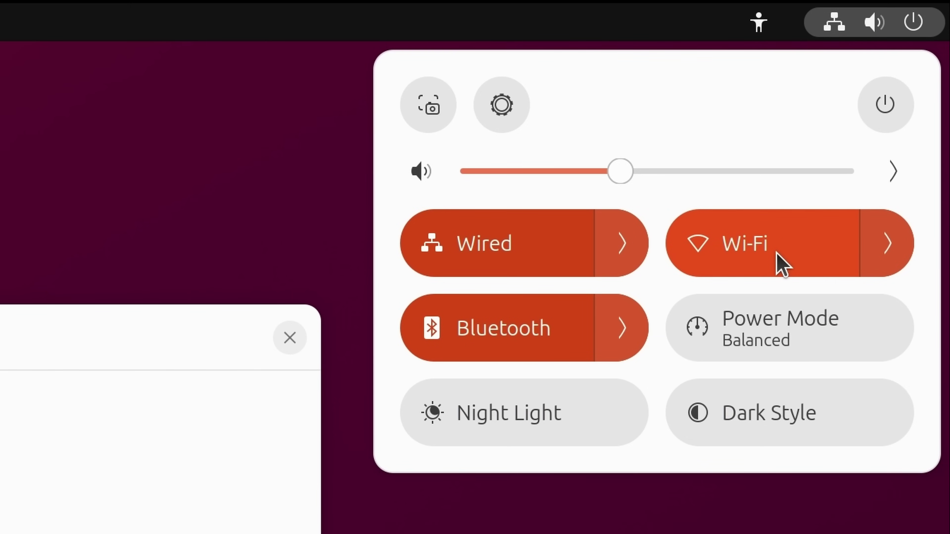
{"action": "left_click", "coordinate": [888, 254]}
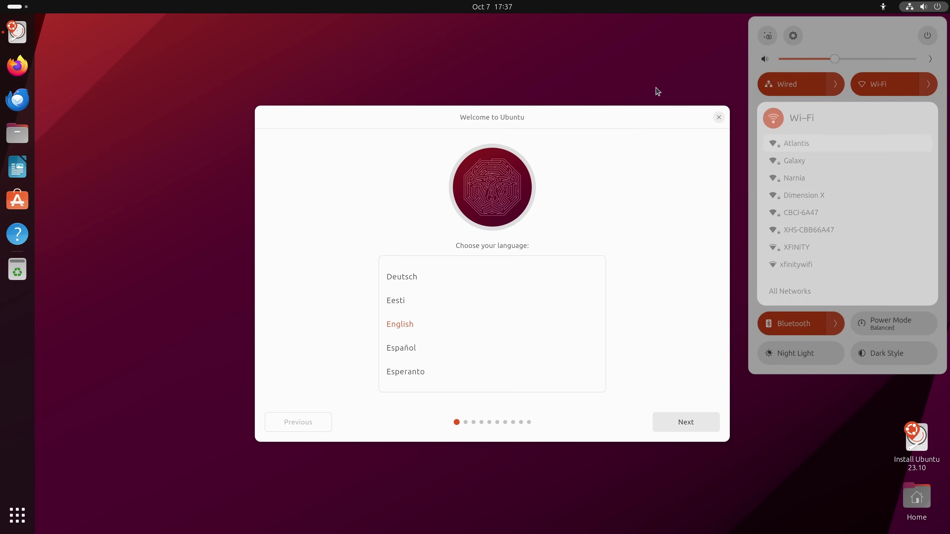
{"action": "left_click", "coordinate": [846, 31]}
{"action": "left_click", "coordinate": [681, 40]}
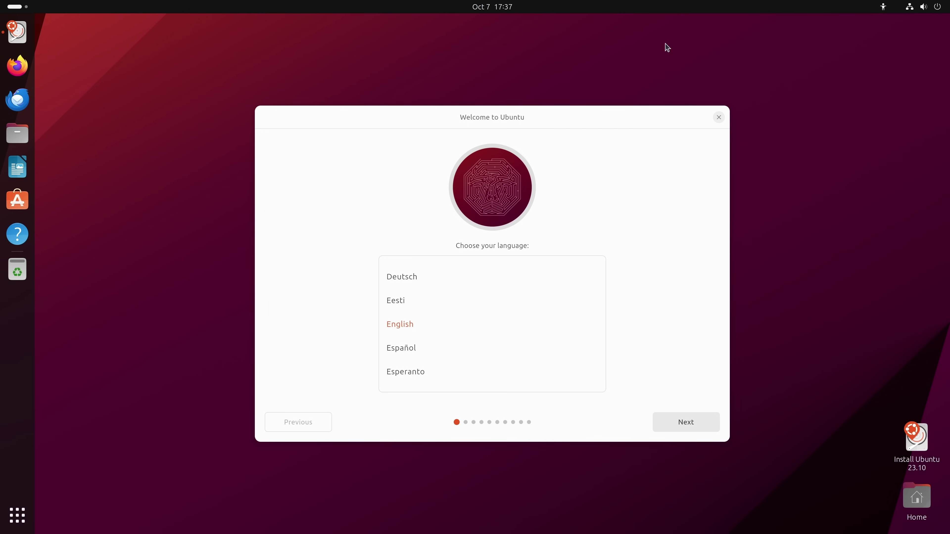
Step: Visit learnlinux.tv in the web browser, then close the browser
{"action": "left_click", "coordinate": [20, 73]}
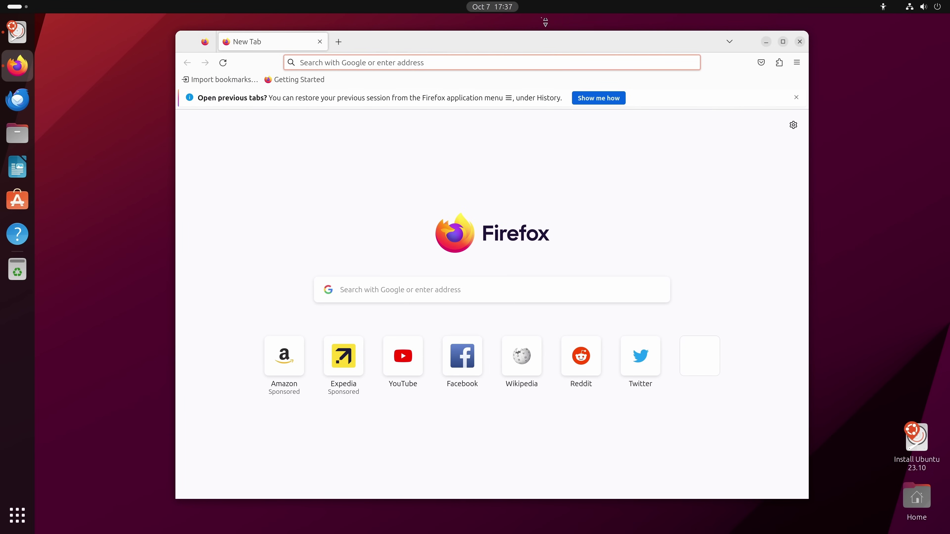
{"action": "type", "text": "learnlinux.tv/"}
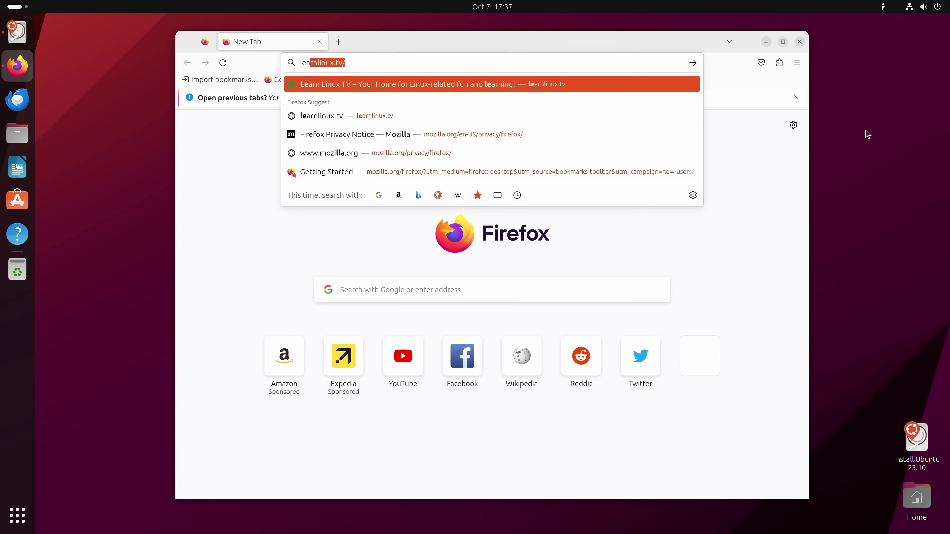
{"action": "key", "text": "Return"}
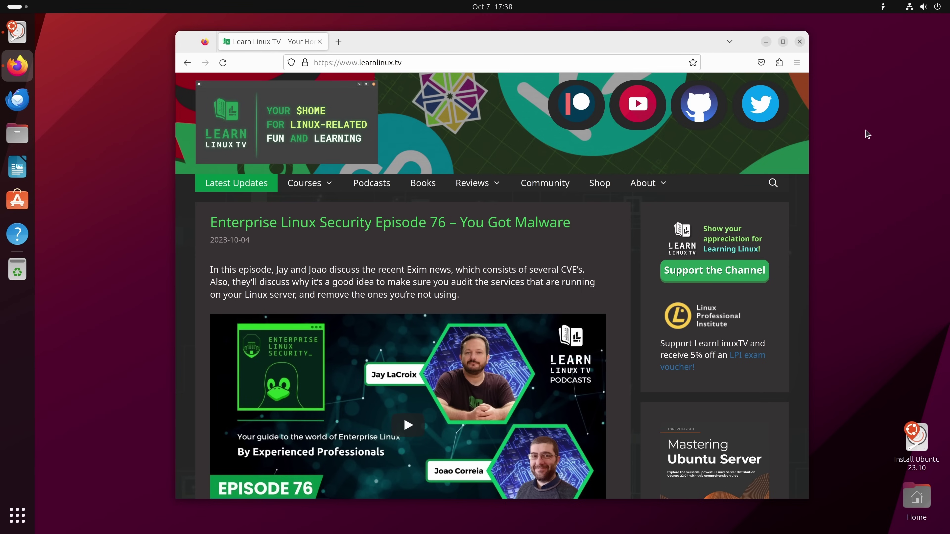
{"action": "left_click", "coordinate": [799, 42]}
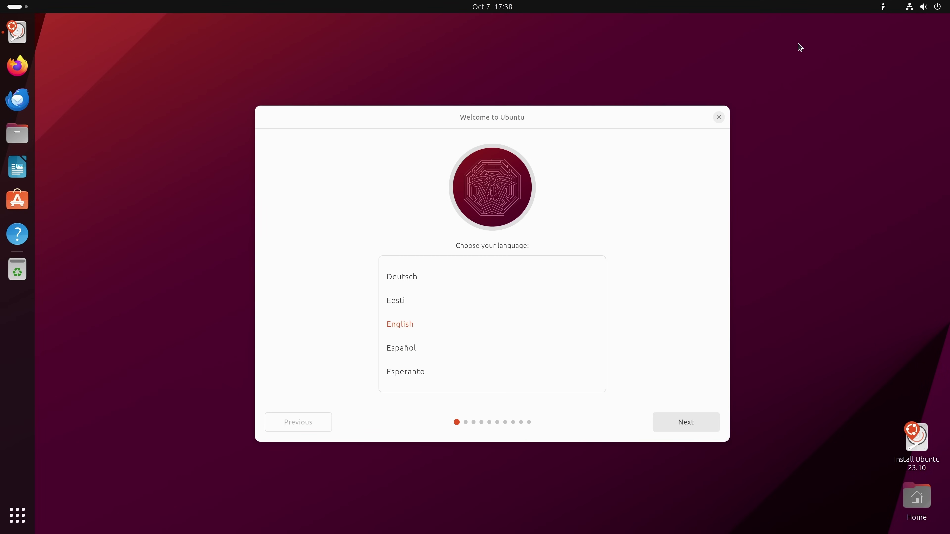
Step: Reposition the Welcome dialog and continue with English as the language
{"action": "left_click_drag", "start_coordinate": [603, 126], "coordinate": [603, 118]}
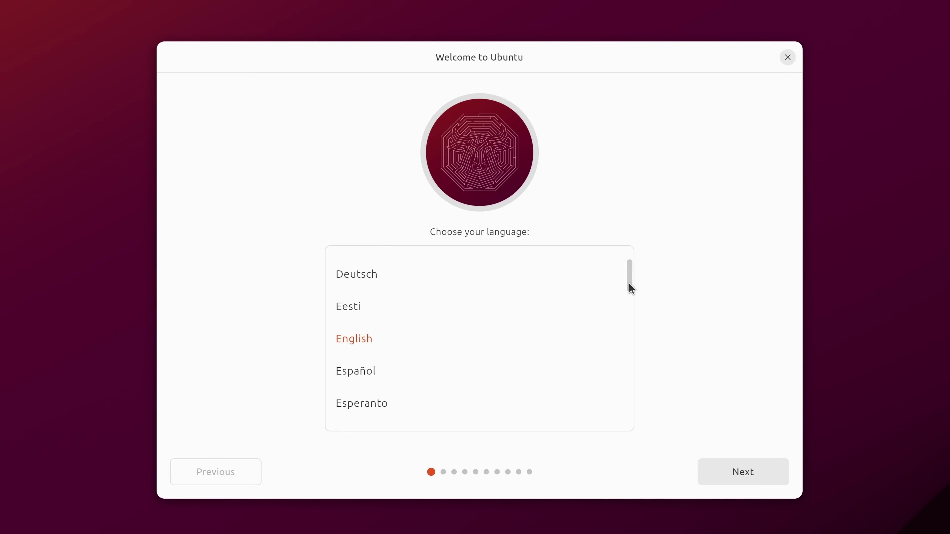
{"action": "mouse_move", "coordinate": [629, 278]}
{"action": "left_mouse_down"}
{"action": "mouse_move", "coordinate": [621, 411]}
{"action": "mouse_move", "coordinate": [636, 264]}
{"action": "mouse_move", "coordinate": [634, 287]}
{"action": "mouse_move", "coordinate": [625, 284]}
{"action": "left_mouse_up"}
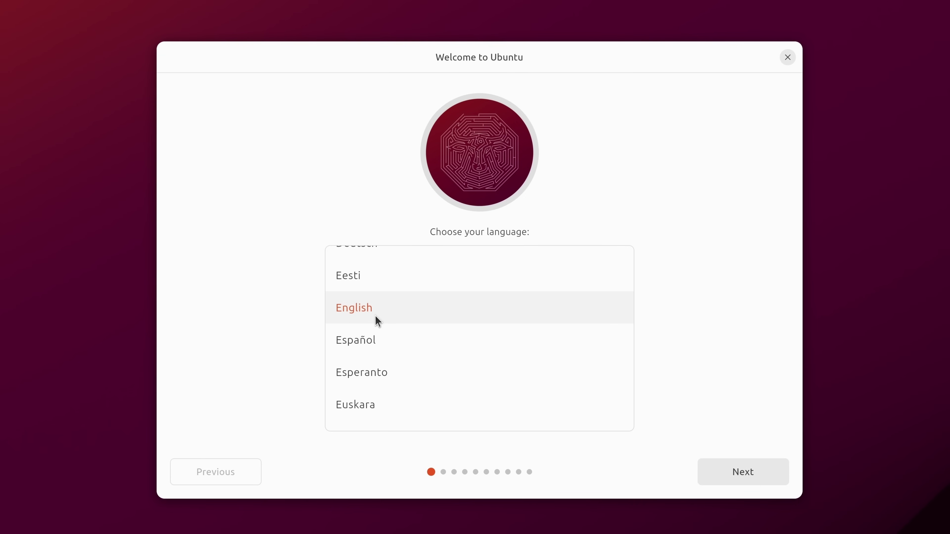
{"action": "left_click", "coordinate": [739, 480]}
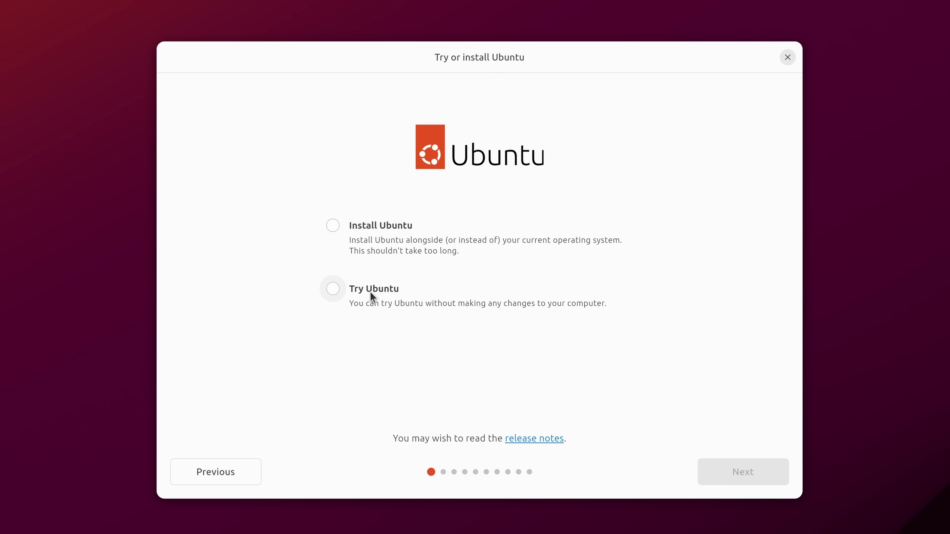
Step: Choose Install Ubuntu and keep the English (US) layout after testing it with 'Test'
{"action": "left_click", "coordinate": [378, 240]}
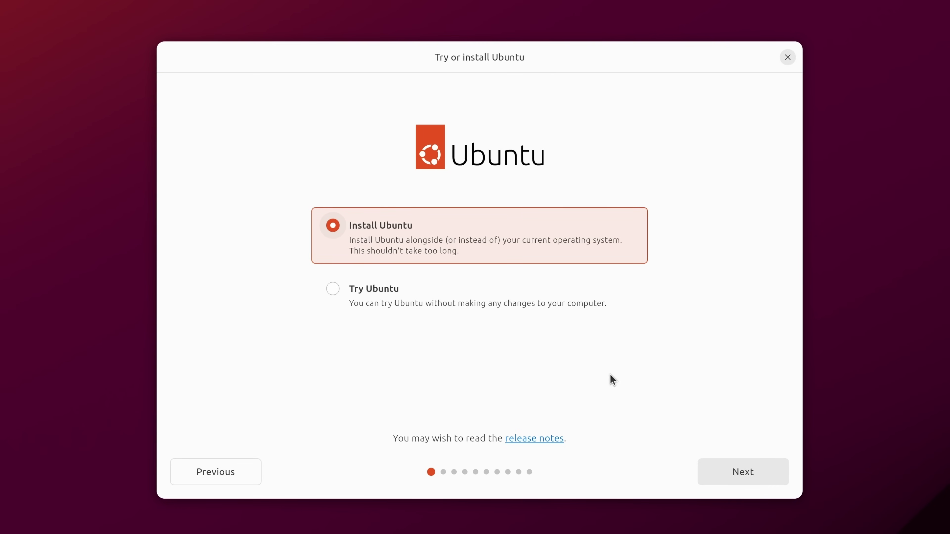
{"action": "left_click", "coordinate": [743, 472]}
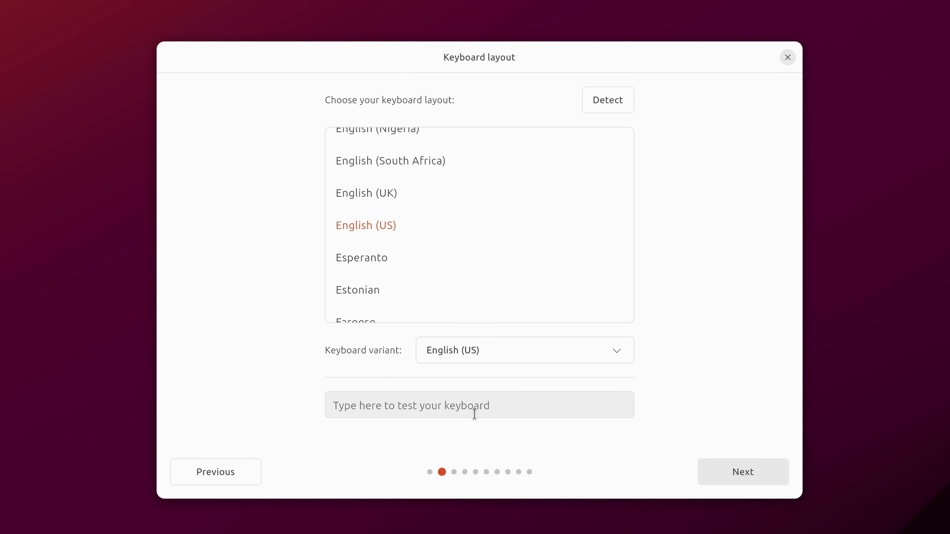
{"action": "left_click", "coordinate": [481, 407]}
{"action": "type", "text": "Test"}
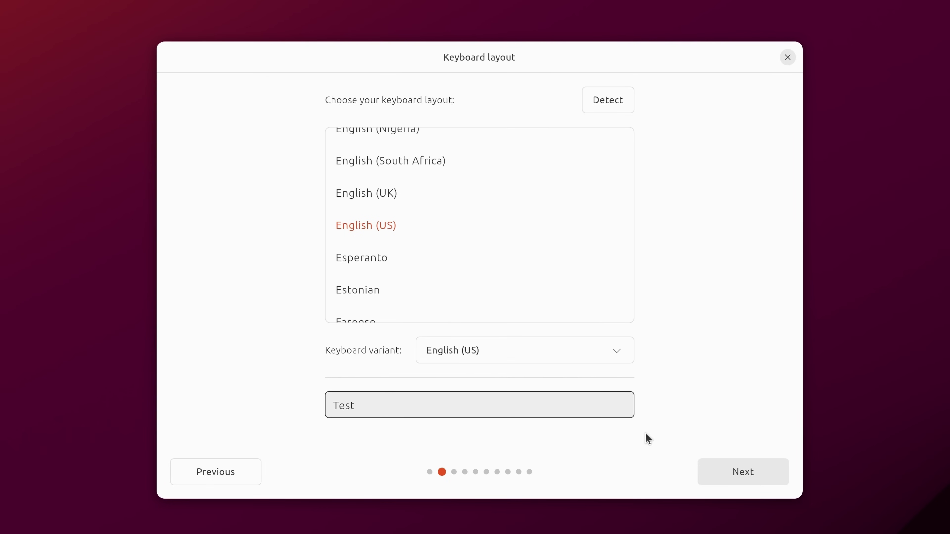
{"action": "left_click", "coordinate": [723, 469]}
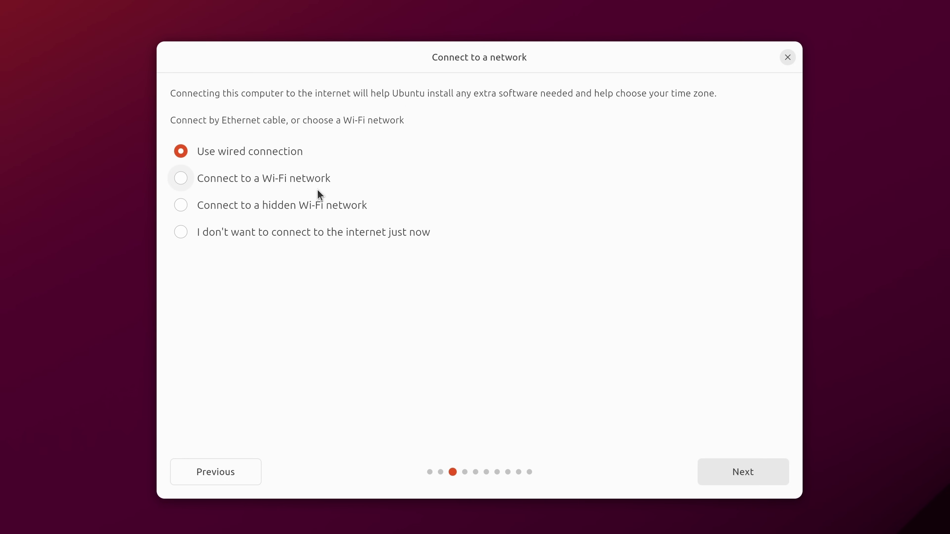
Step: Keep Use wired connection and continue to the installer update offer
{"action": "left_click", "coordinate": [753, 481]}
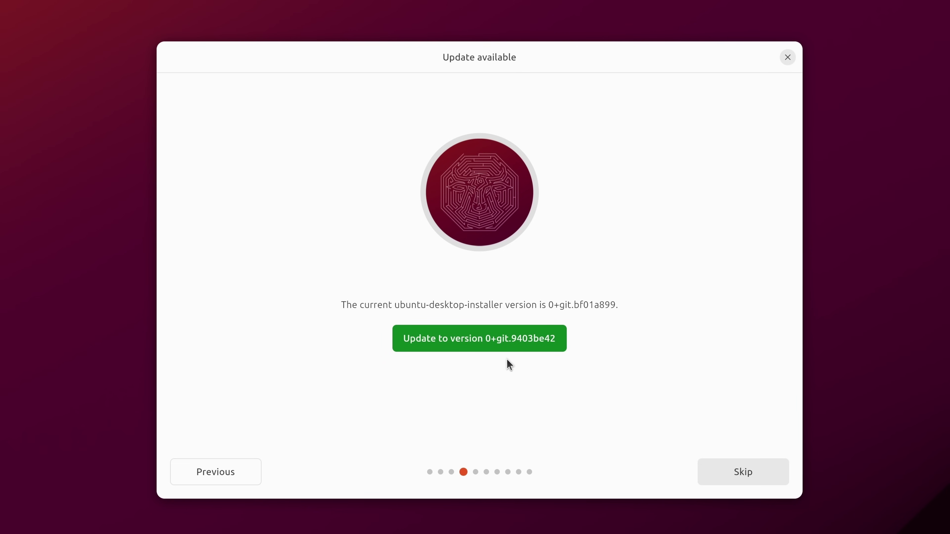
Step: Update the installer to version 0+git.9403be42 and restart it
{"action": "left_click", "coordinate": [520, 344]}
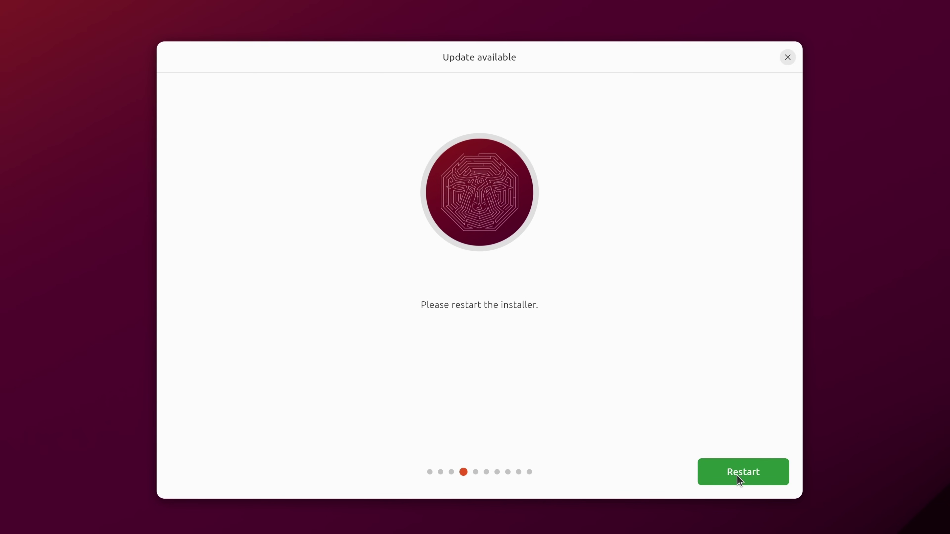
{"action": "left_click", "coordinate": [765, 478]}
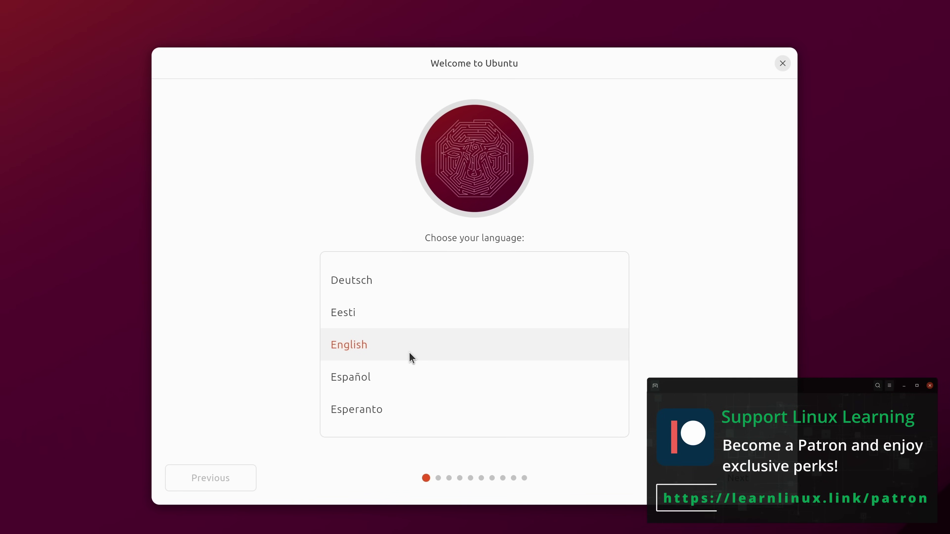
Step: Accept English, the English (US) layout and the wired connection on successive pages
{"action": "left_click", "coordinate": [768, 483]}
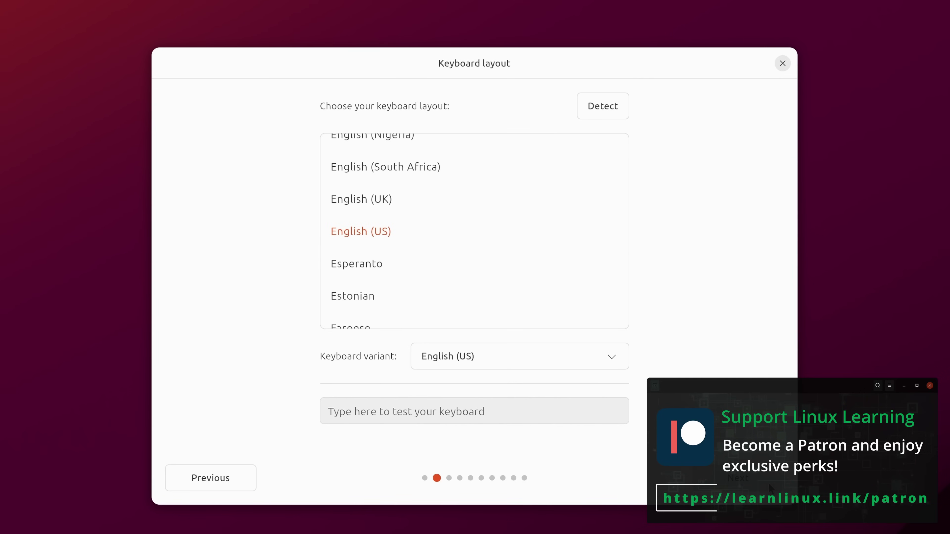
{"action": "left_click", "coordinate": [768, 483]}
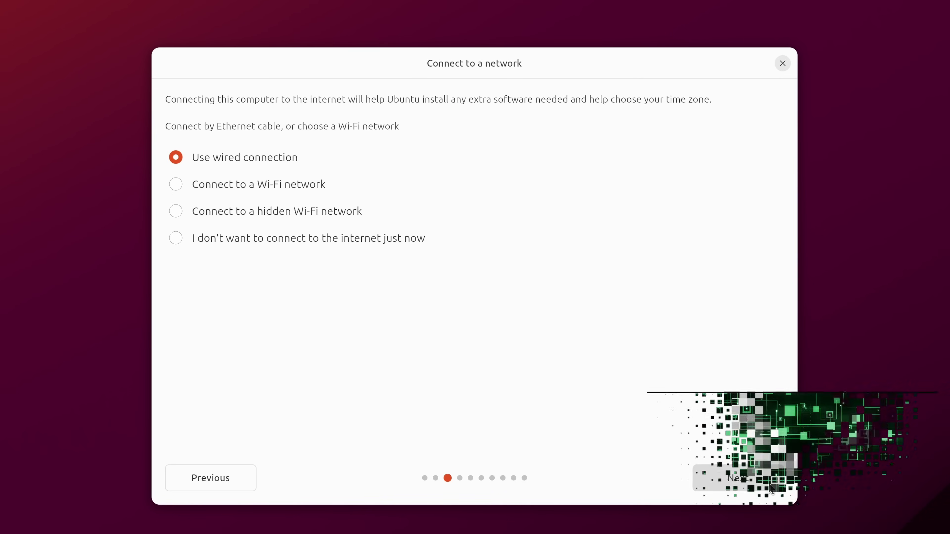
{"action": "left_click", "coordinate": [768, 483]}
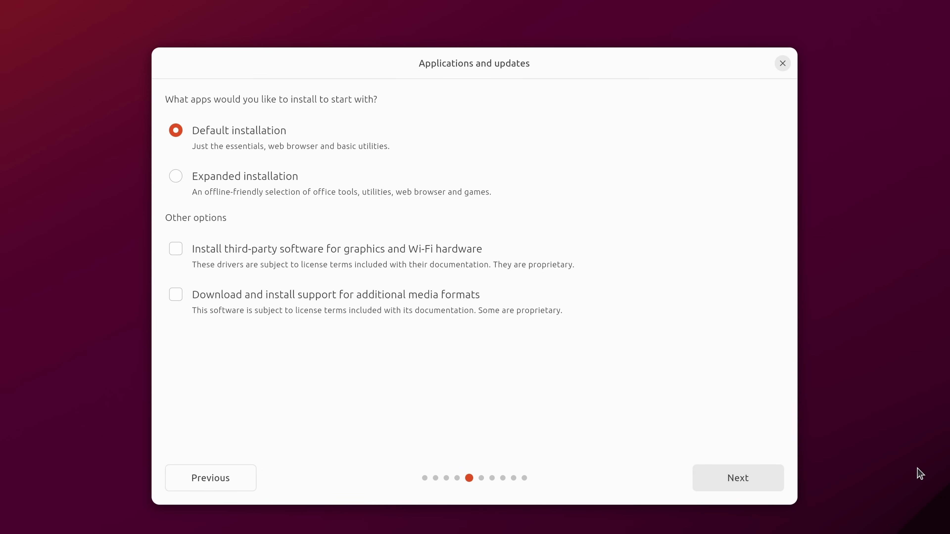
Step: Select Expanded installation with third-party graphics/Wi-Fi drivers and extra media formats included
{"action": "left_click", "coordinate": [250, 193]}
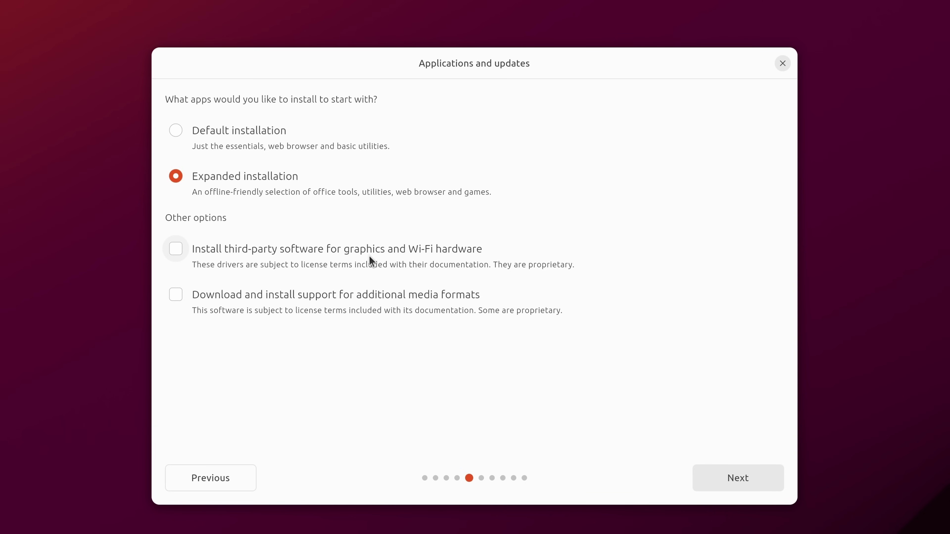
{"action": "left_click", "coordinate": [177, 249]}
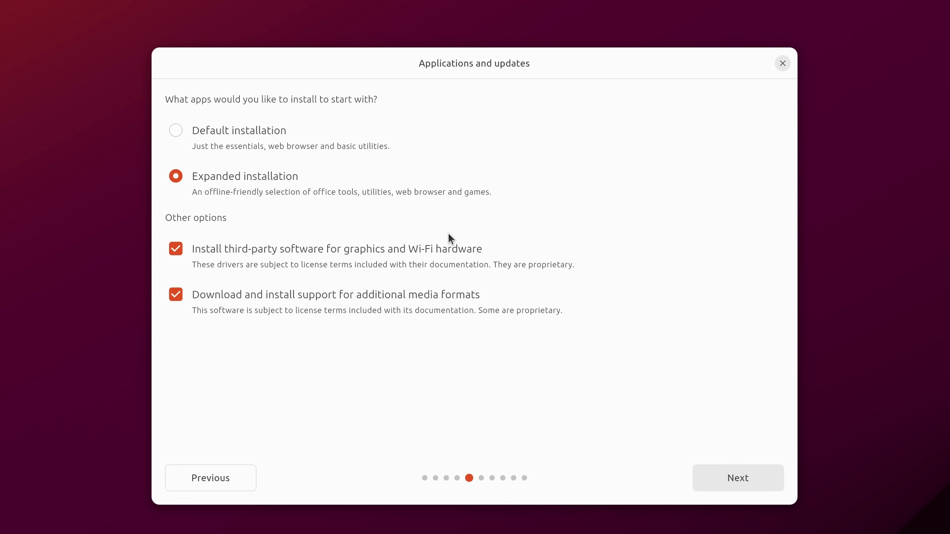
Step: Confirm the application choices and pick Erase disk and install Ubuntu
{"action": "left_click", "coordinate": [719, 480]}
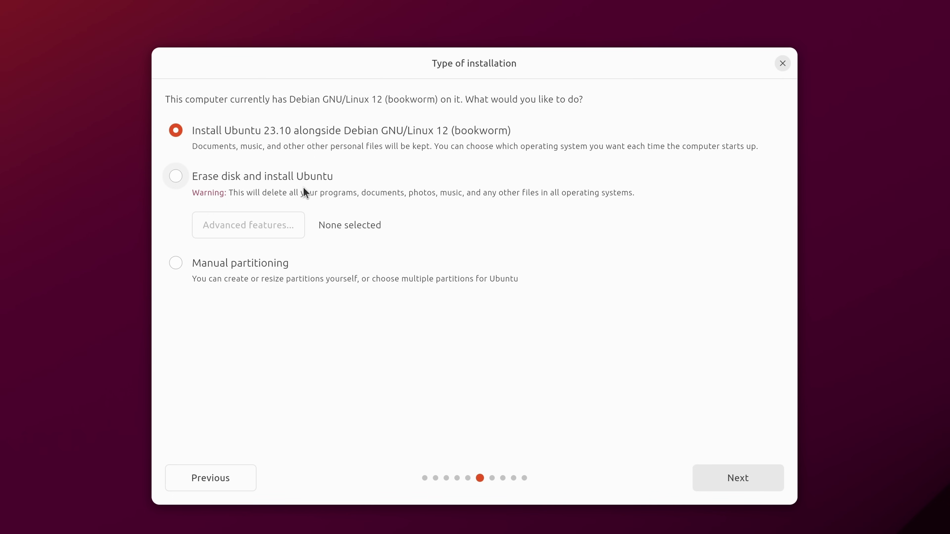
{"action": "left_click", "coordinate": [299, 179]}
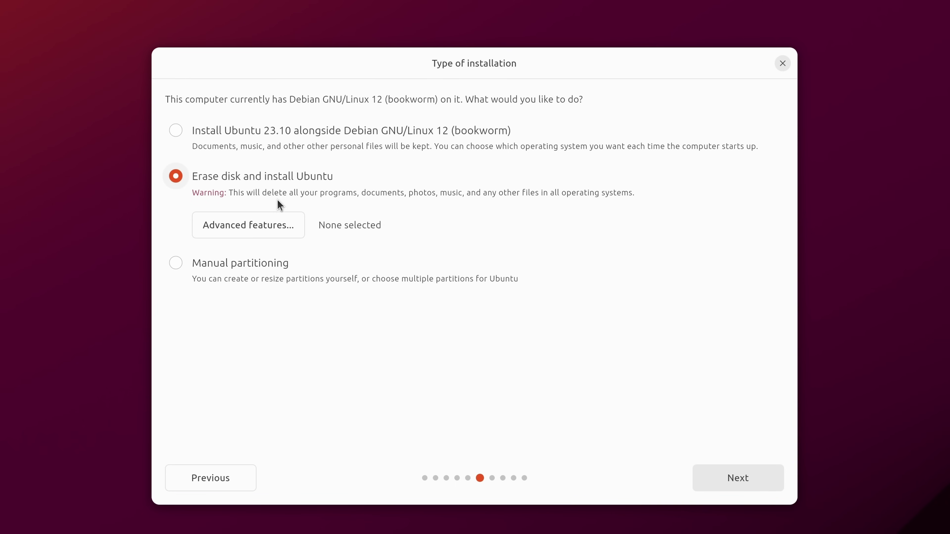
{"action": "left_click", "coordinate": [280, 229]}
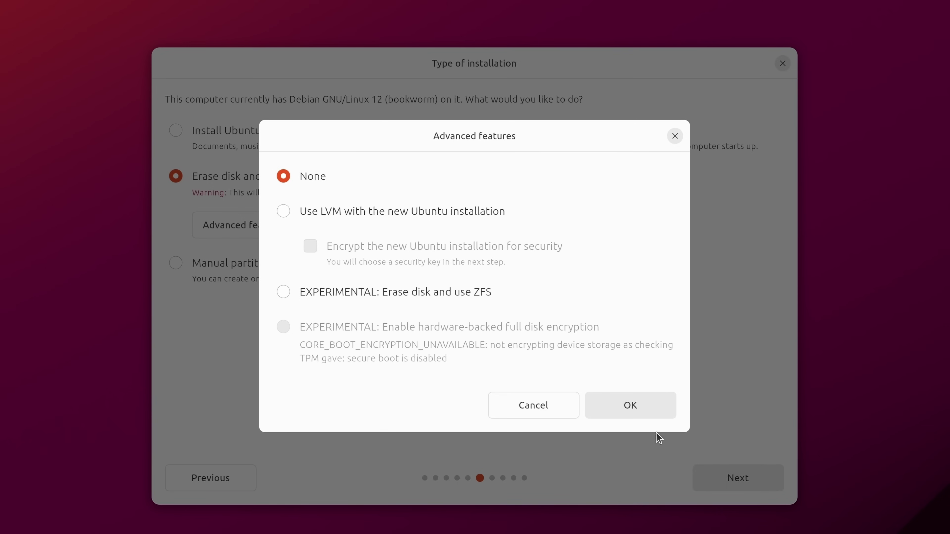
{"action": "left_click", "coordinate": [649, 413]}
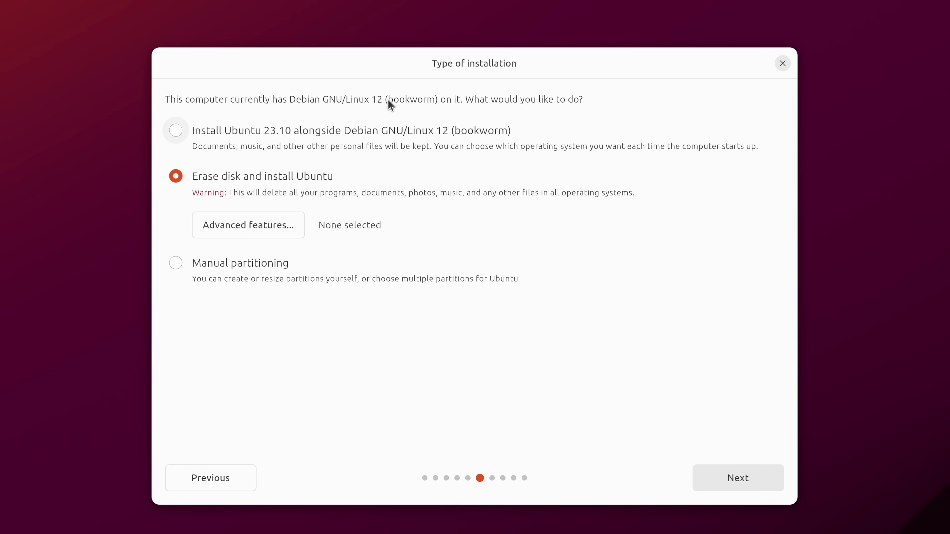
Step: Keep nvme0n1 - 1.00 TB as the drive to erase and continue
{"action": "left_click", "coordinate": [729, 484]}
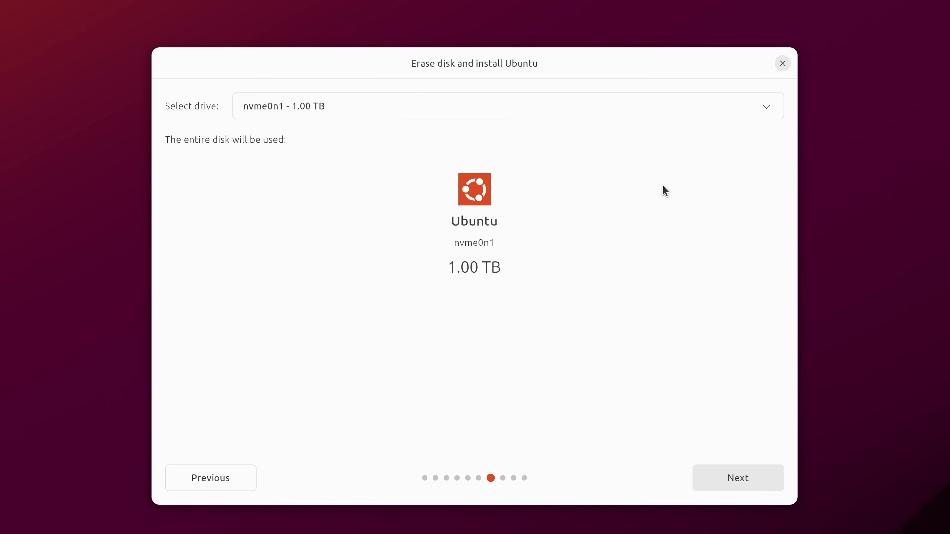
{"action": "left_click", "coordinate": [760, 100]}
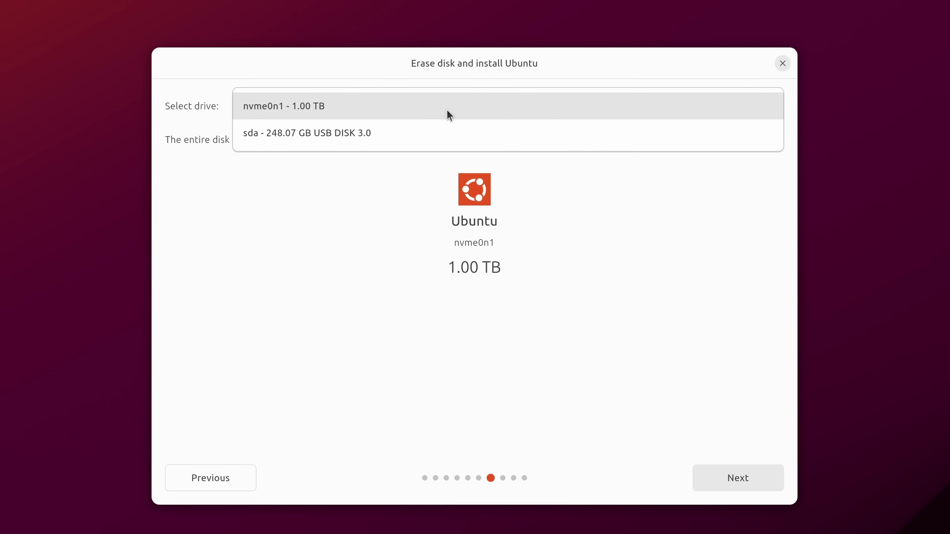
{"action": "left_click", "coordinate": [344, 372]}
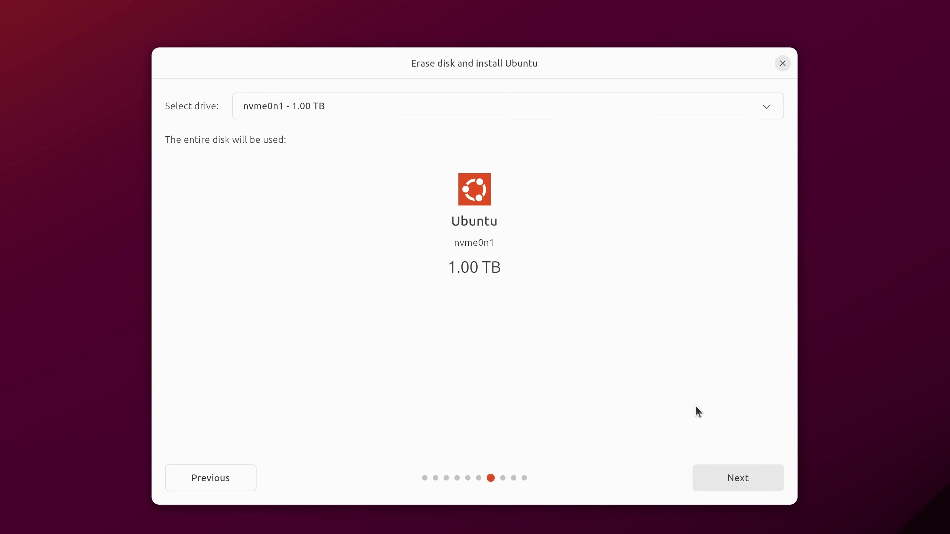
{"action": "left_click", "coordinate": [730, 484]}
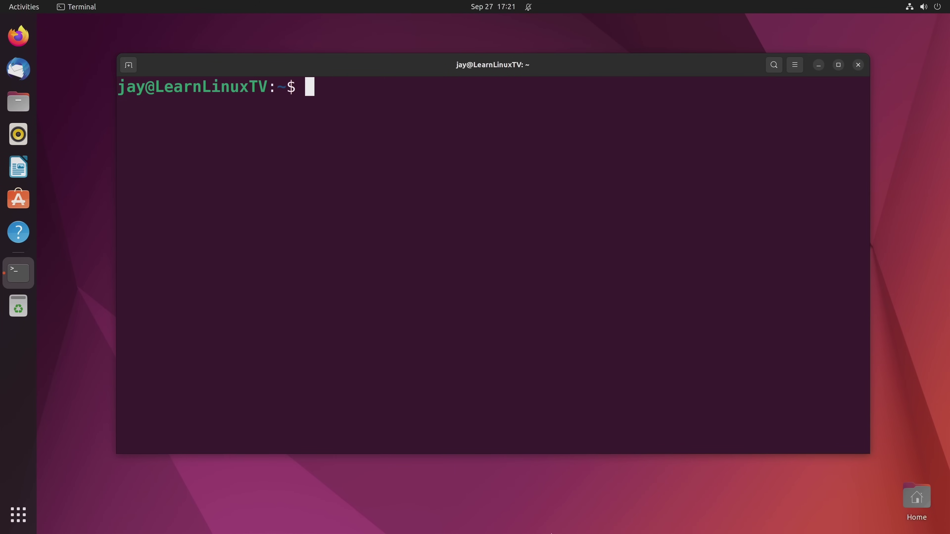
Step: Run 'sudo apt install mainline' at the terminal prompt
{"action": "type", "text": "sudo apt install mainline"}
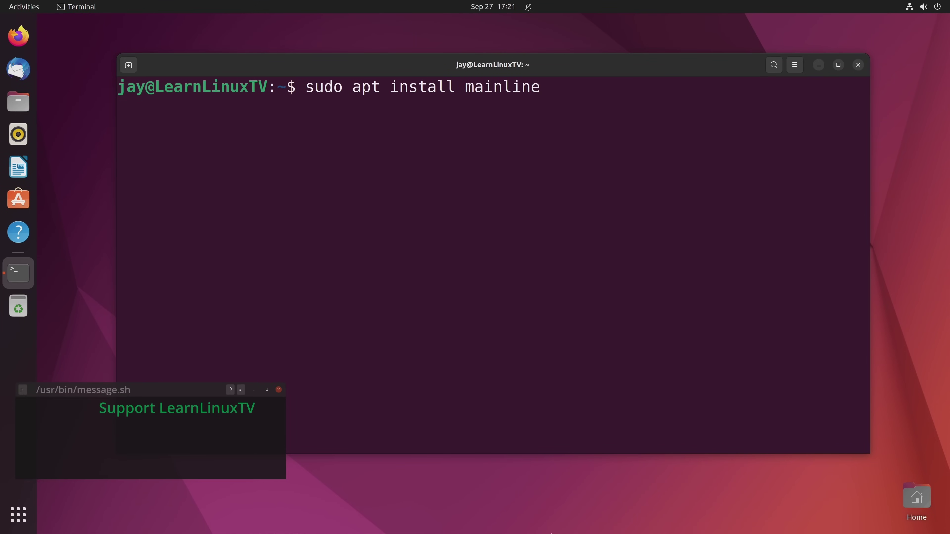
{"action": "key", "text": "Return"}
{"action": "key", "text": "Return"}
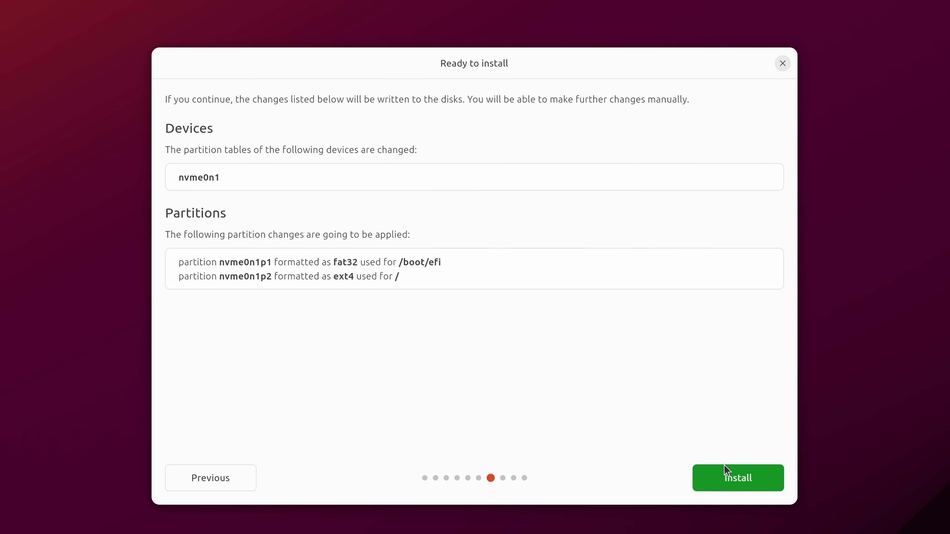
Step: Start the installation, accepting the nvme0n1 fat32 /boot/efi and ext4 / partitions
{"action": "left_click", "coordinate": [735, 483]}
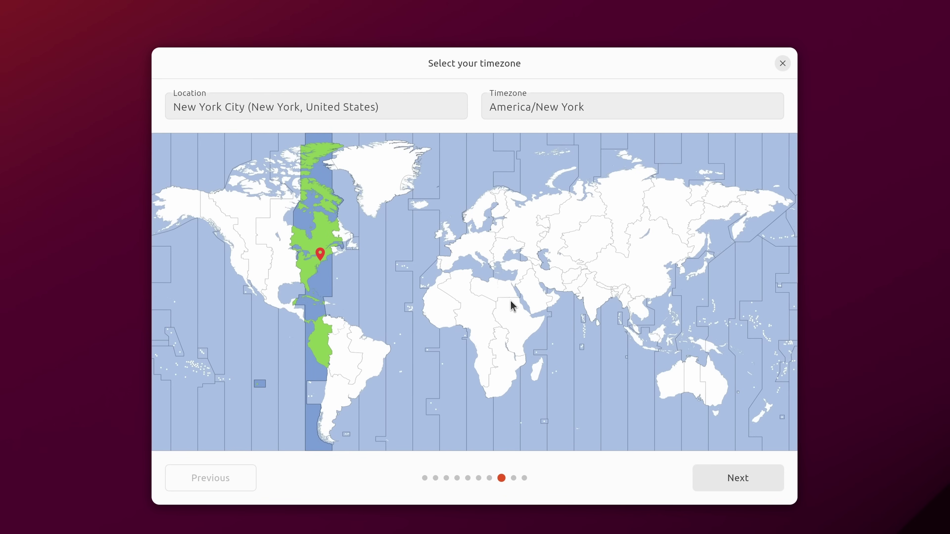
Step: Pick Detroit on the timezone map so the timezone is America/Detroit, then continue
{"action": "left_click", "coordinate": [306, 259]}
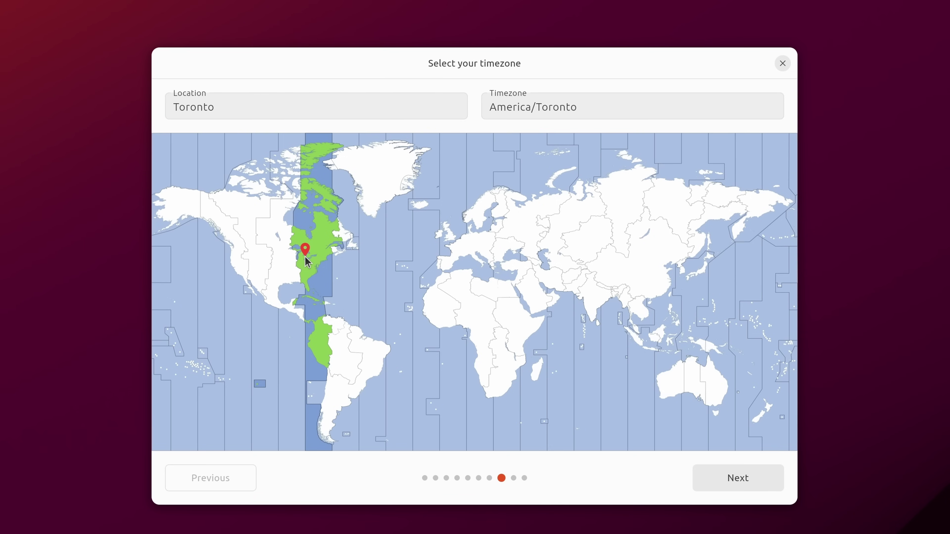
{"action": "left_click", "coordinate": [303, 258]}
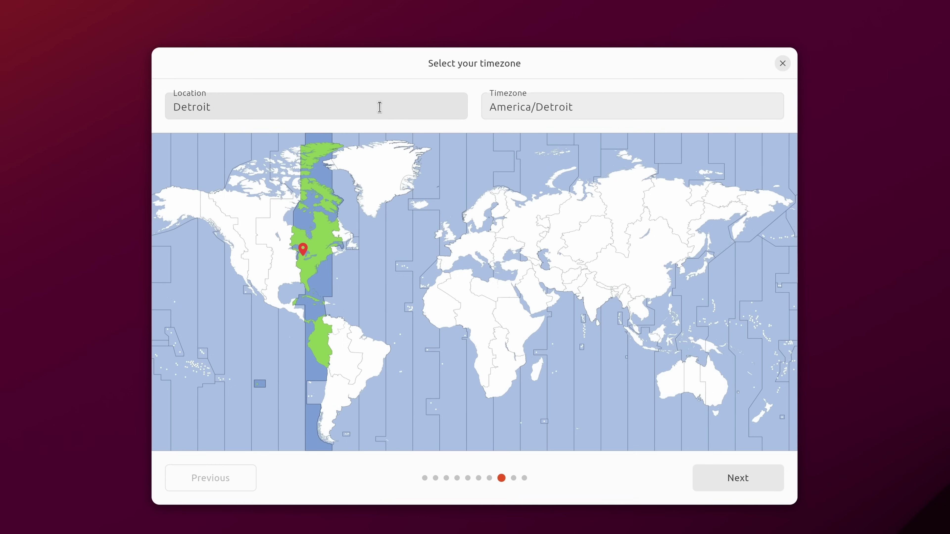
{"action": "left_click", "coordinate": [297, 110]}
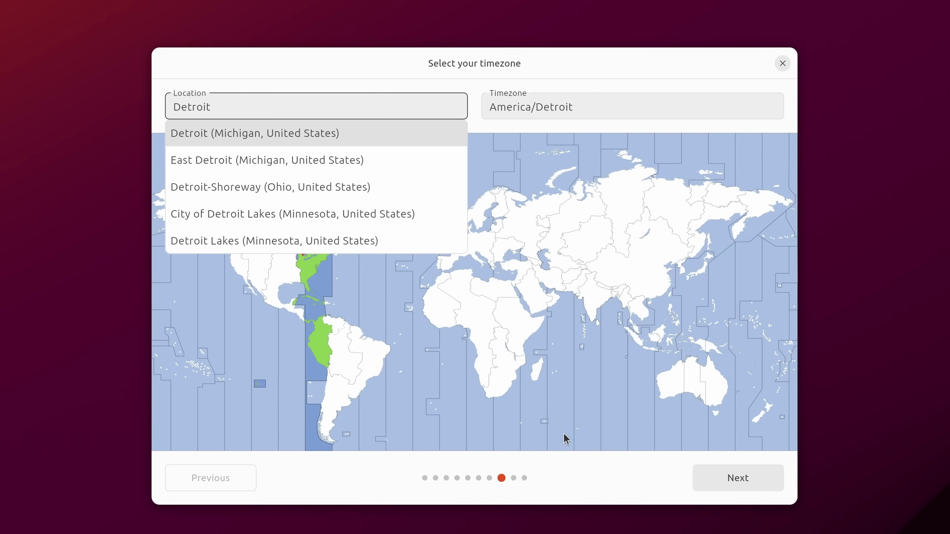
{"action": "left_click", "coordinate": [600, 501]}
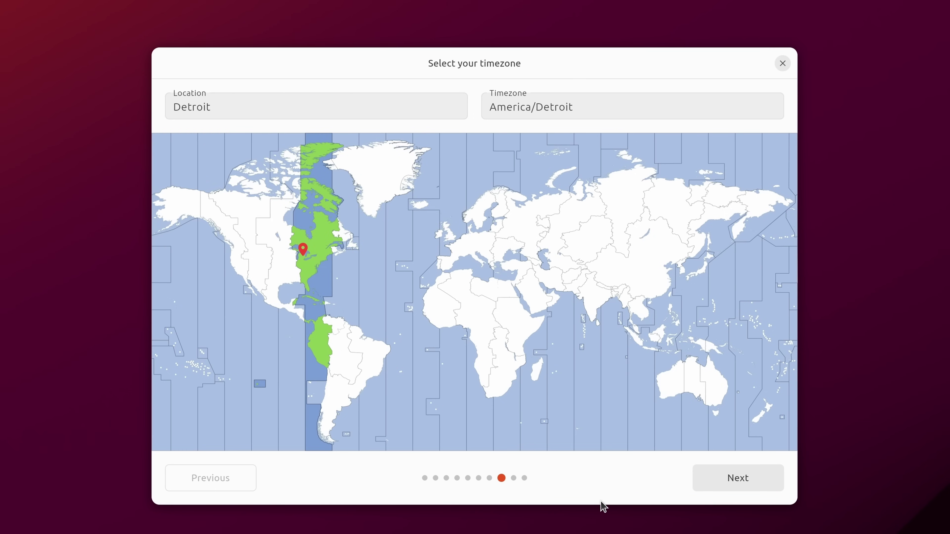
{"action": "left_click", "coordinate": [725, 478]}
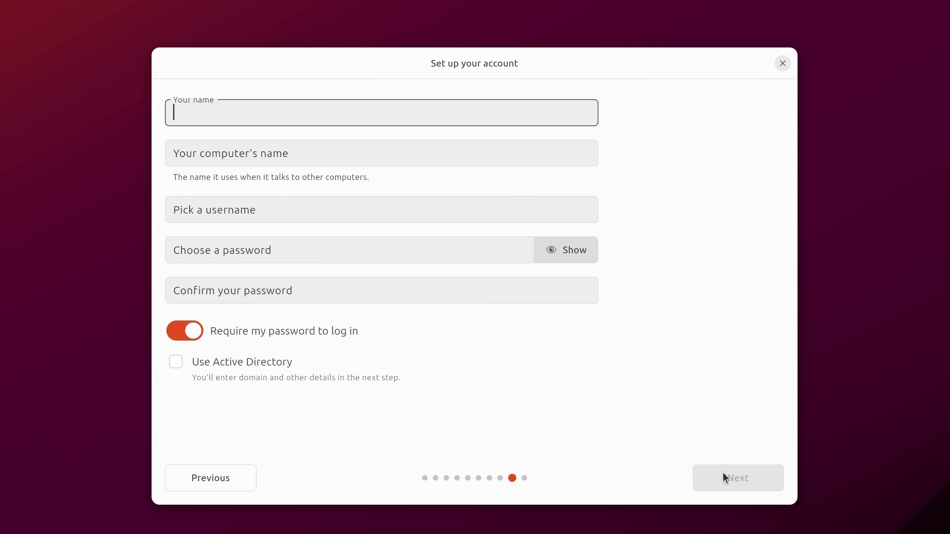
Step: Enter the user's full name and cut the suggested username down to the first name
{"action": "type", "text": "Jay L"}
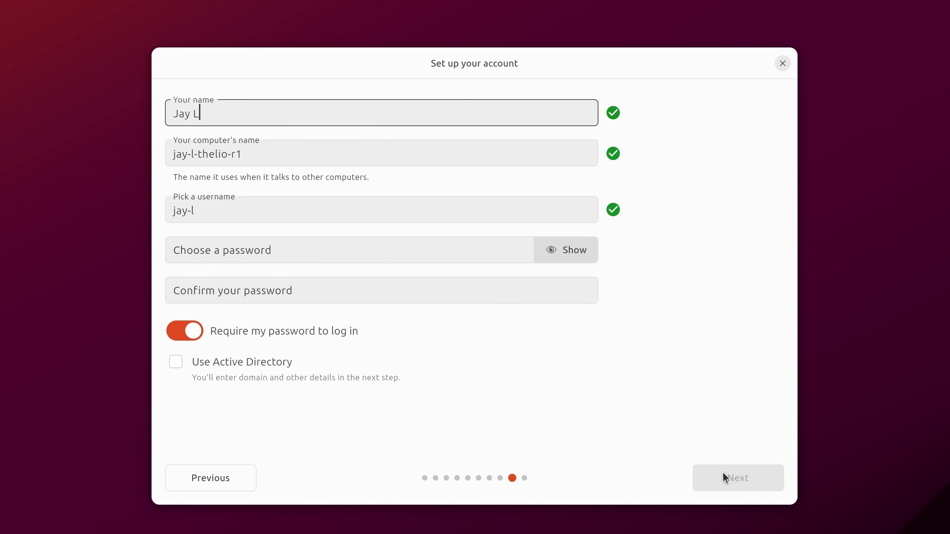
{"action": "type", "text": "aCroix"}
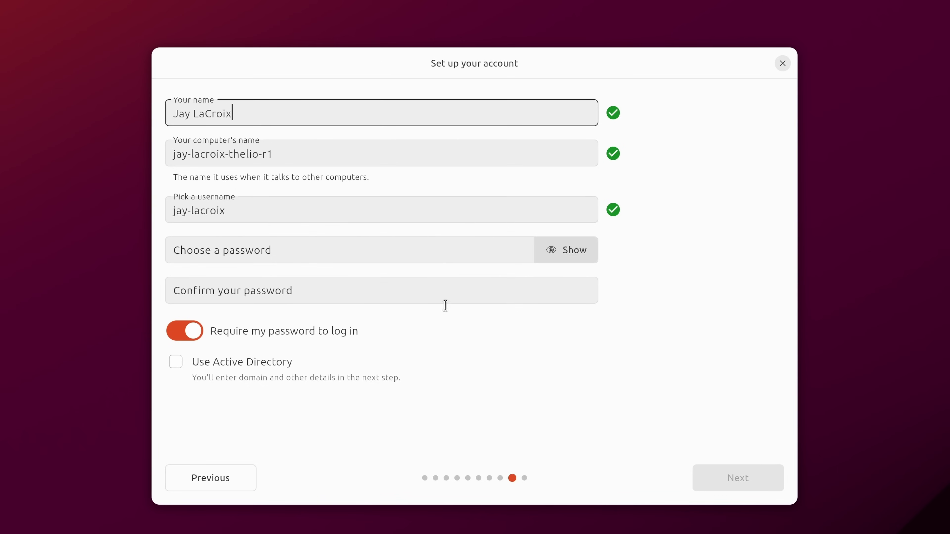
{"action": "left_click_drag", "start_coordinate": [190, 211], "coordinate": [235, 213]}
{"action": "key", "text": "BackSpace"}
{"action": "key", "text": "BackSpace"}
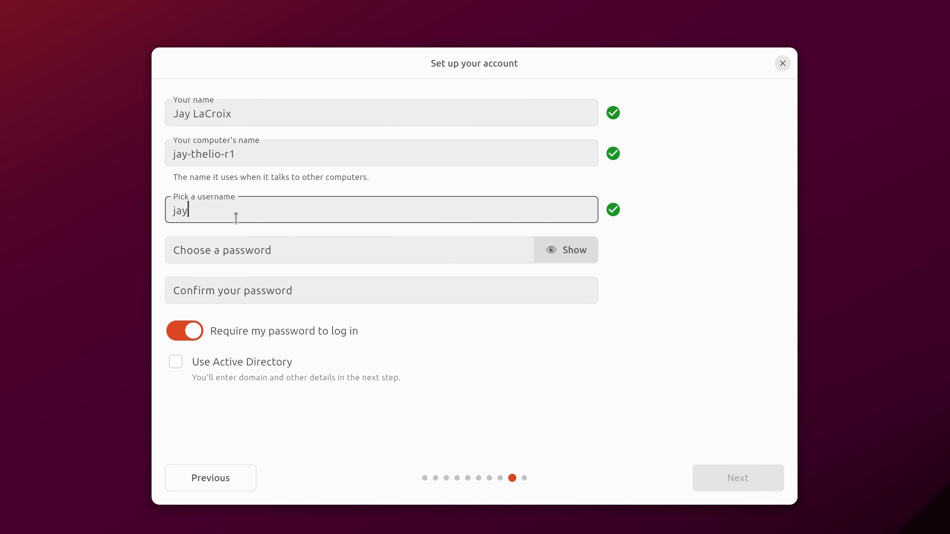
{"action": "left_click", "coordinate": [305, 249]}
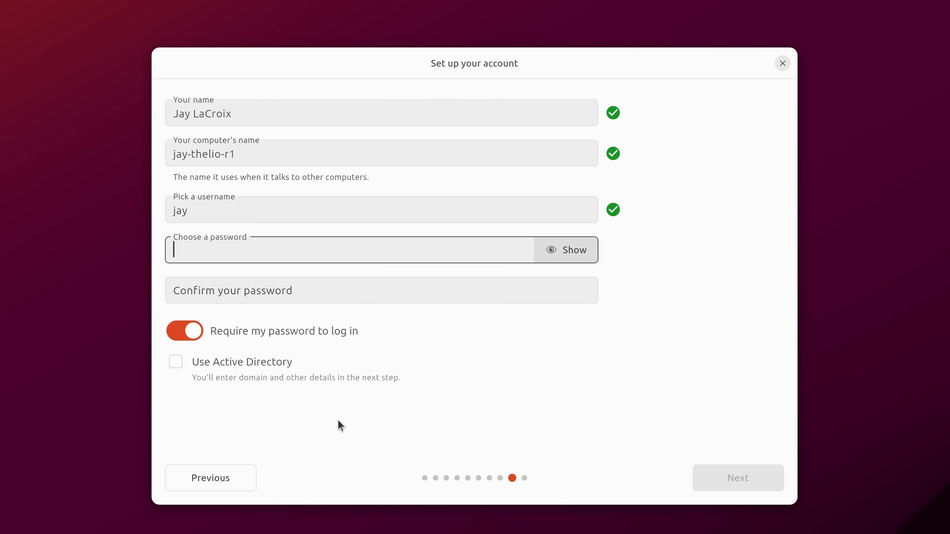
Step: Enter and confirm a strong account password, keep login password required, and continue
{"action": "type", "text": "•••••••"}
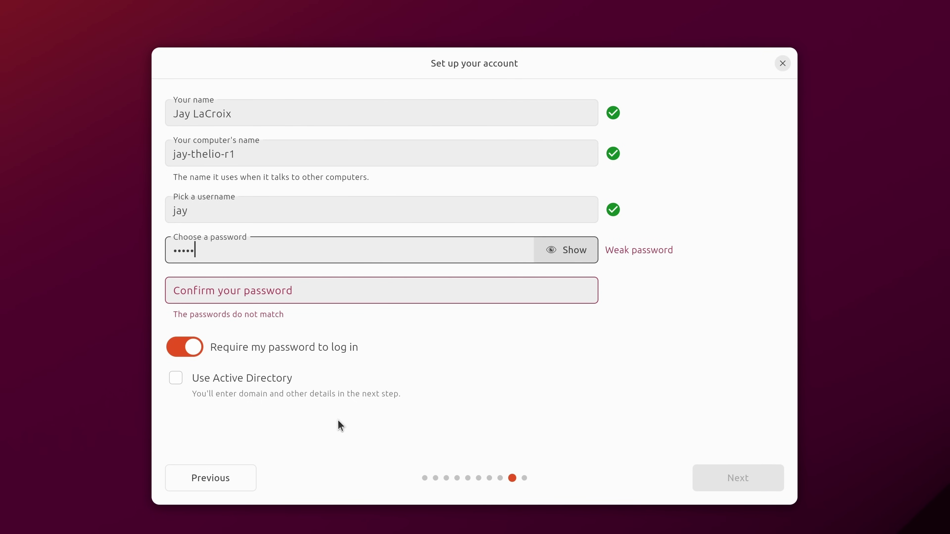
{"action": "type", "text": "•••••"}
{"action": "left_click", "coordinate": [314, 291]}
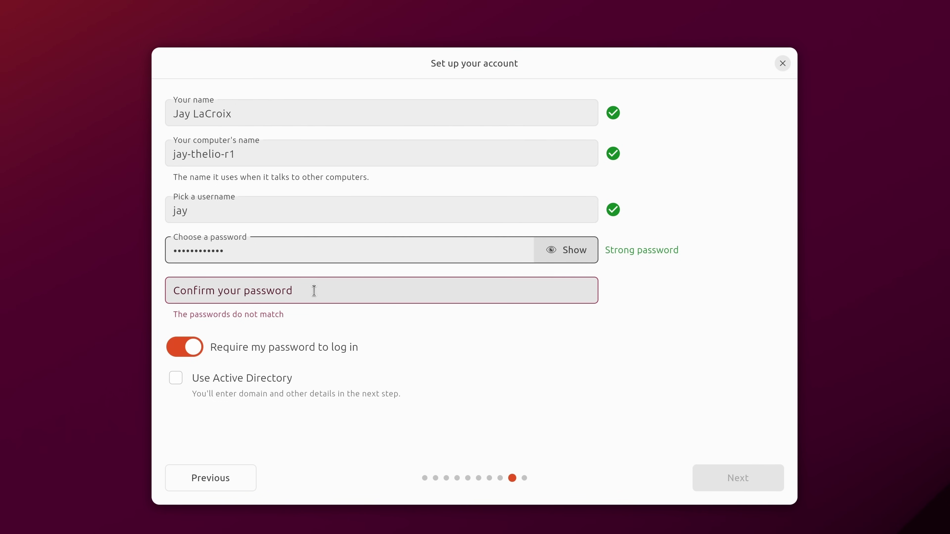
{"action": "type", "text": "•••••••••"}
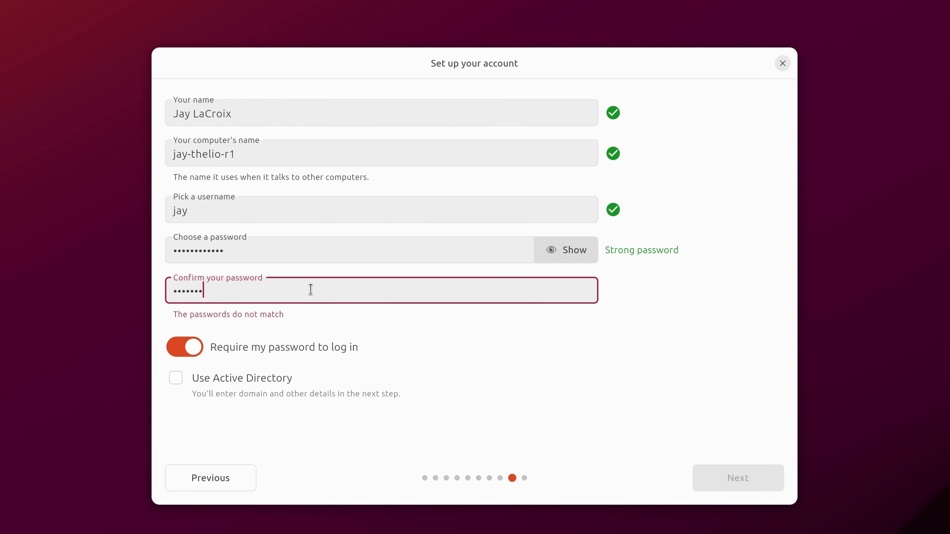
{"action": "type", "text": "•••"}
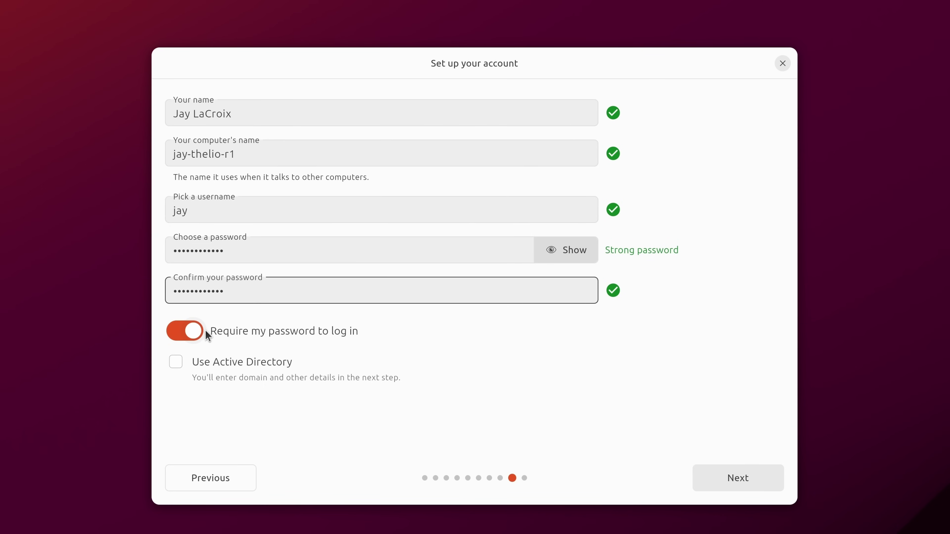
{"action": "left_click", "coordinate": [198, 332]}
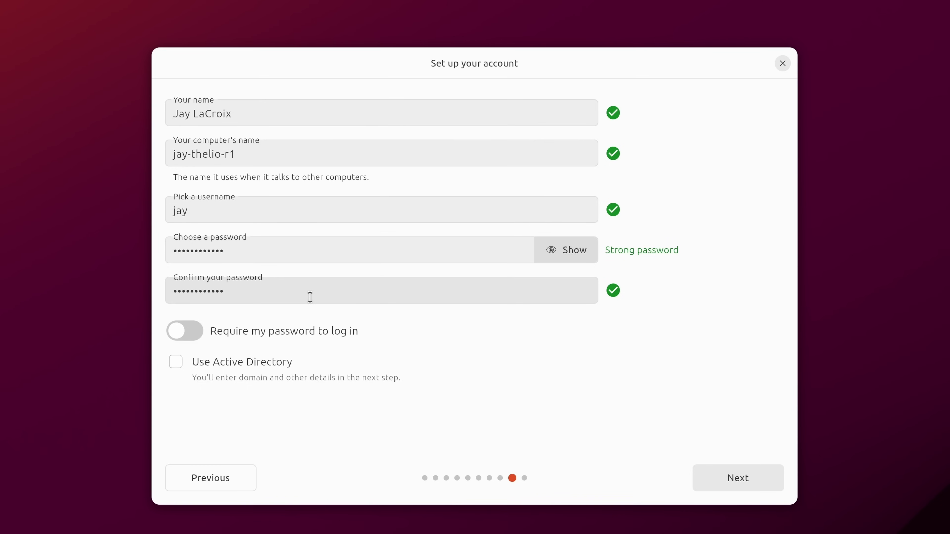
{"action": "left_click", "coordinate": [296, 330]}
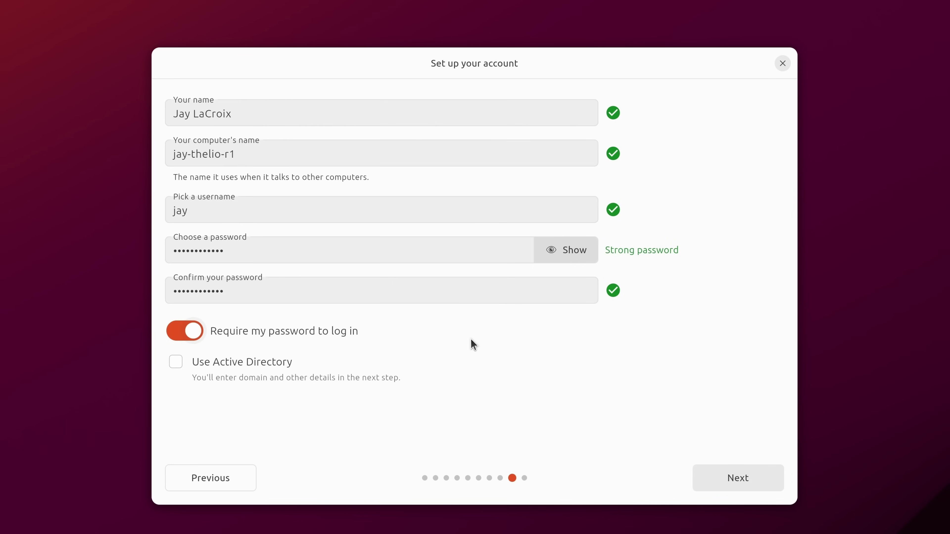
{"action": "left_click", "coordinate": [712, 472]}
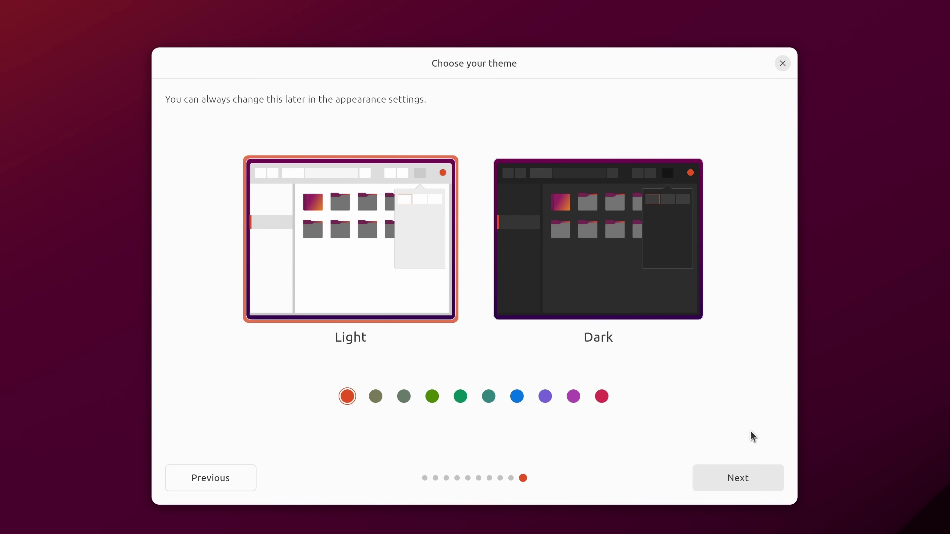
Step: Open the Files window beside the theme page so both are visible
{"action": "left_click", "coordinate": [18, 134]}
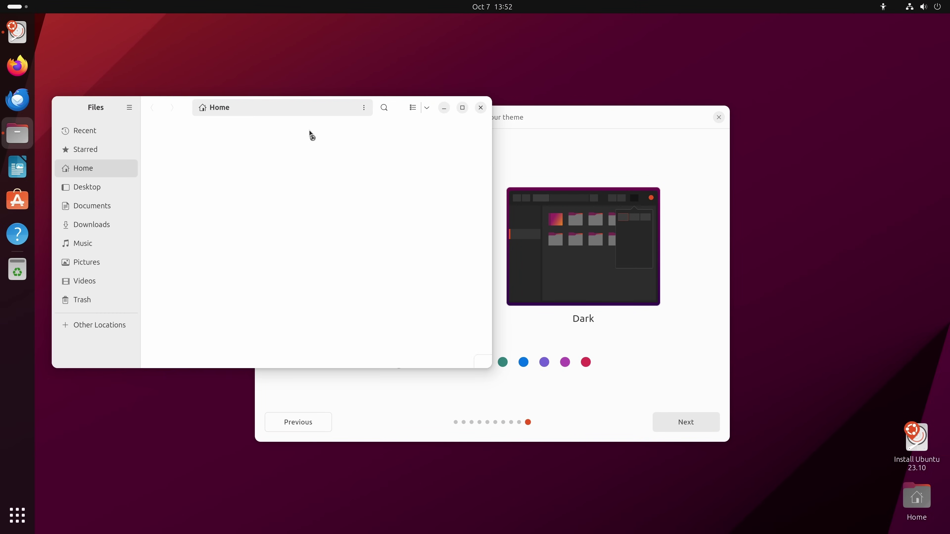
{"action": "left_click_drag", "start_coordinate": [668, 97], "coordinate": [820, 97]}
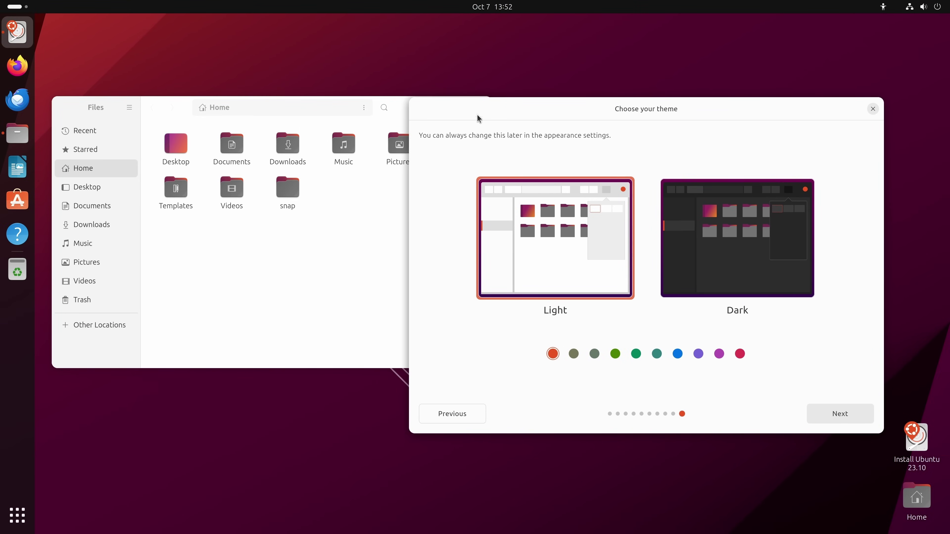
{"action": "left_click", "coordinate": [365, 270]}
{"action": "left_click_drag", "start_coordinate": [403, 99], "coordinate": [426, 106]}
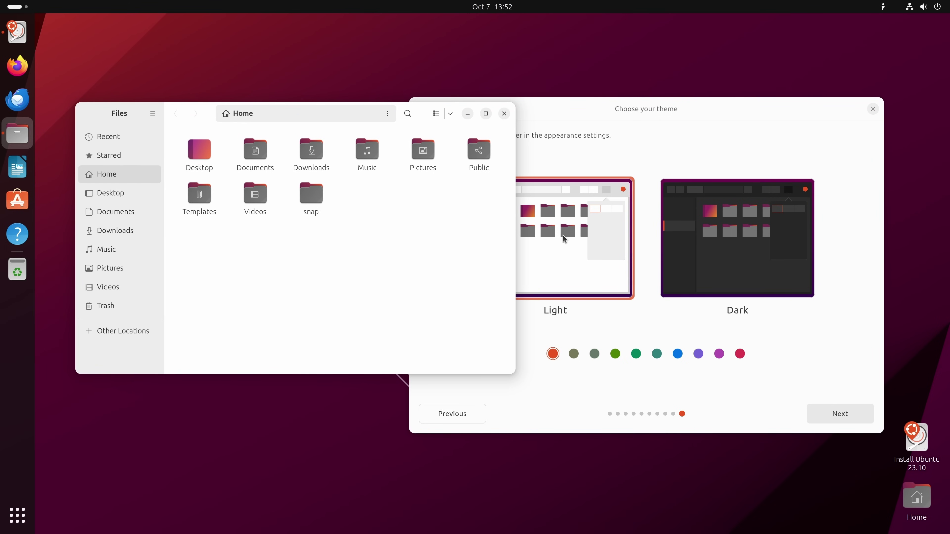
Step: Preview the Dark theme on the Files window, close Files, and reselect Light
{"action": "left_click", "coordinate": [712, 215]}
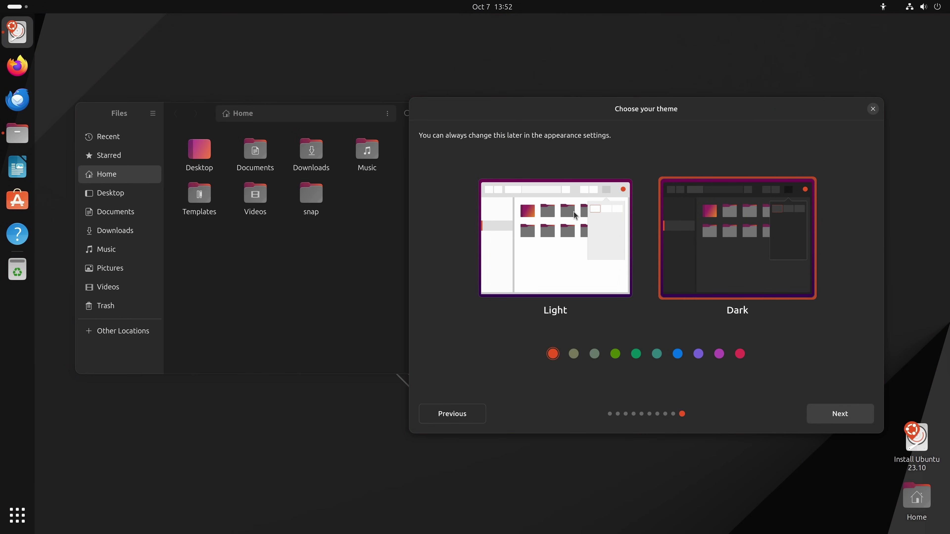
{"action": "left_click", "coordinate": [245, 302]}
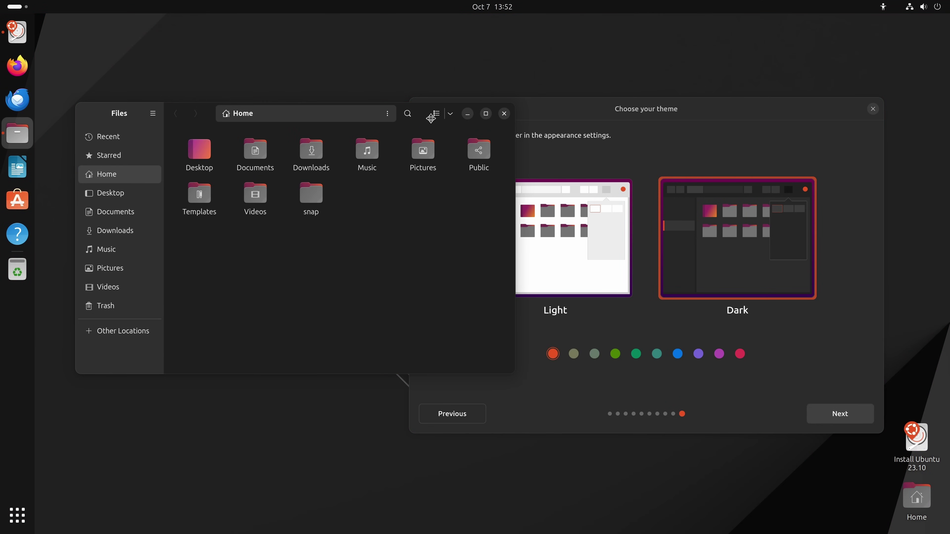
{"action": "left_click_drag", "start_coordinate": [428, 118], "coordinate": [482, 115]}
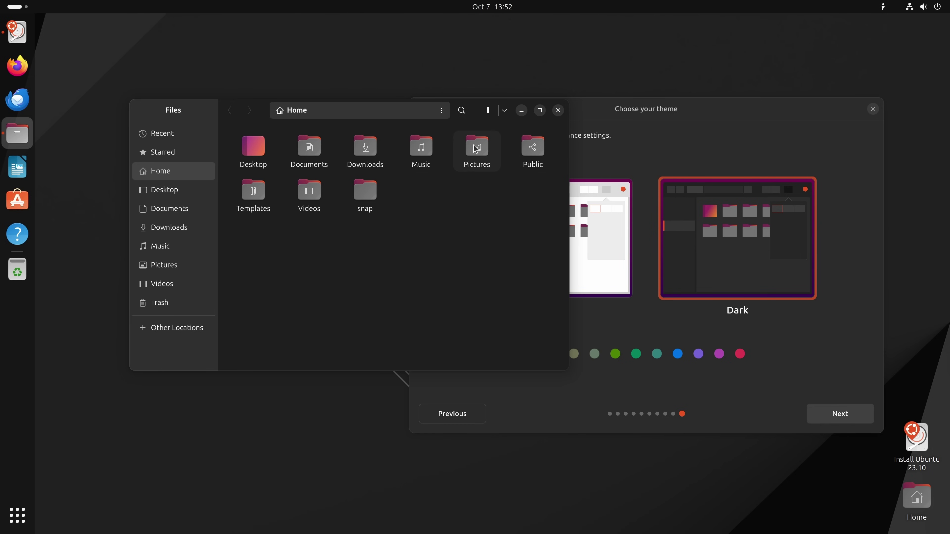
{"action": "left_click", "coordinate": [558, 110]}
{"action": "left_click", "coordinate": [583, 241]}
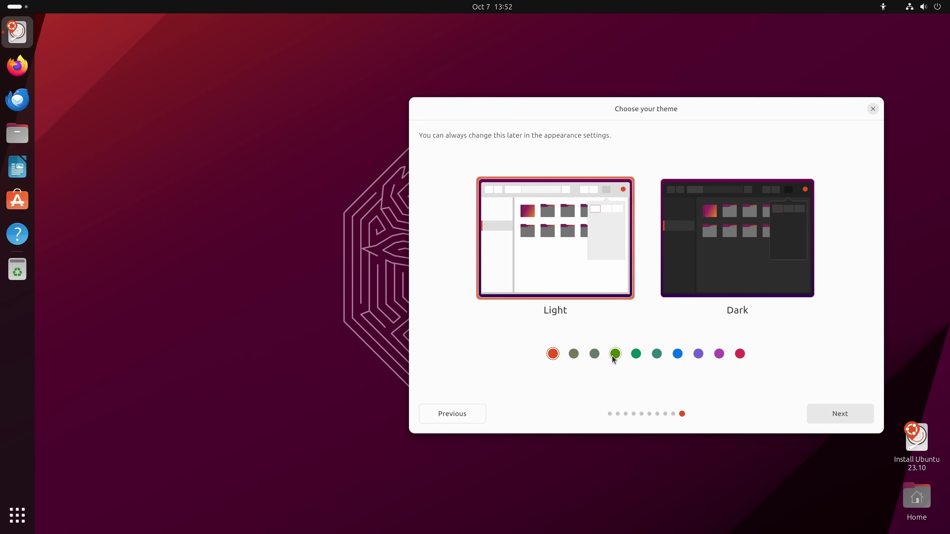
{"action": "left_click", "coordinate": [677, 354]}
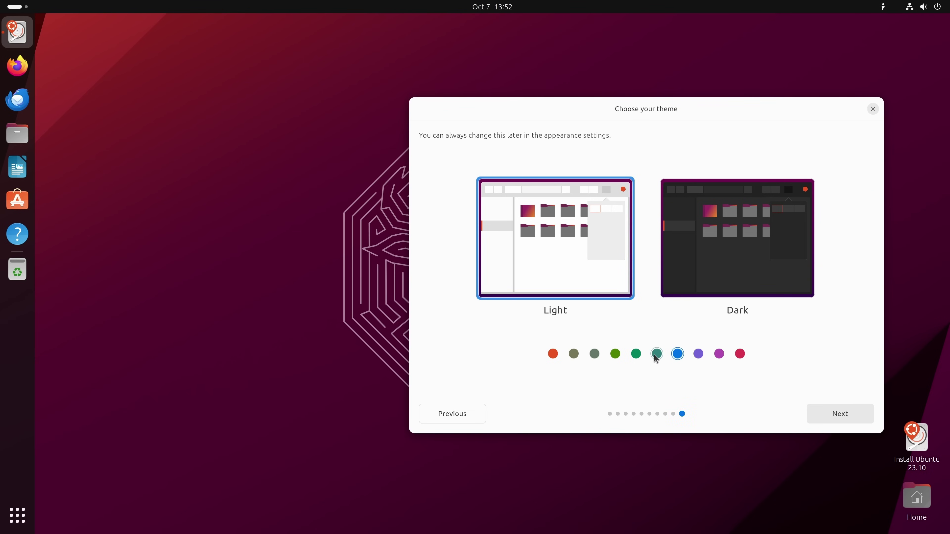
{"action": "left_click", "coordinate": [548, 357]}
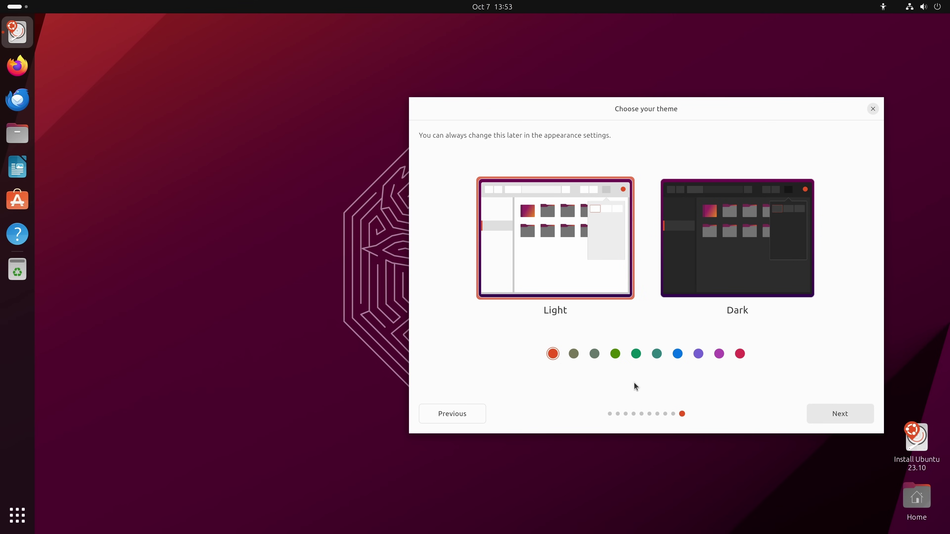
{"action": "left_click_drag", "start_coordinate": [693, 110], "coordinate": [510, 101]}
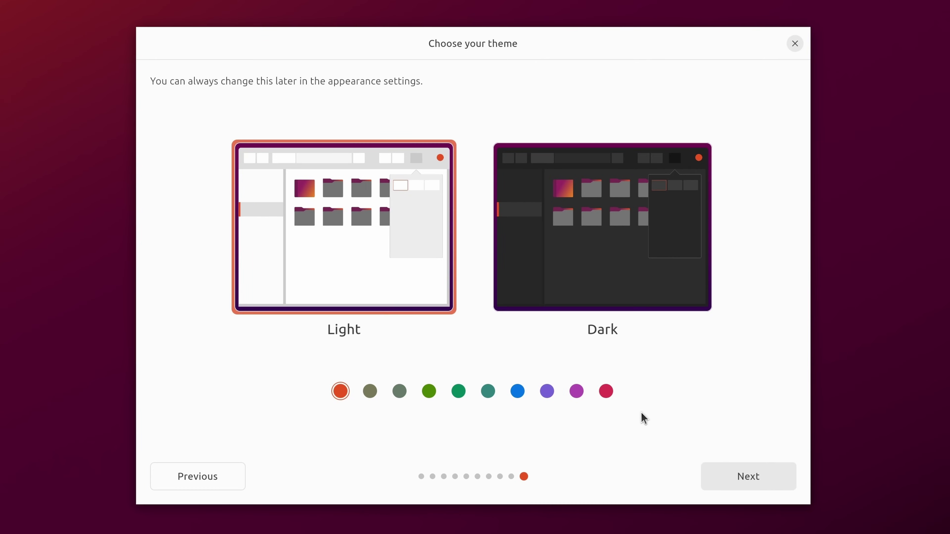
Step: Start the installation with the Light theme, briefly view the log, and wait for completion
{"action": "left_click", "coordinate": [736, 470]}
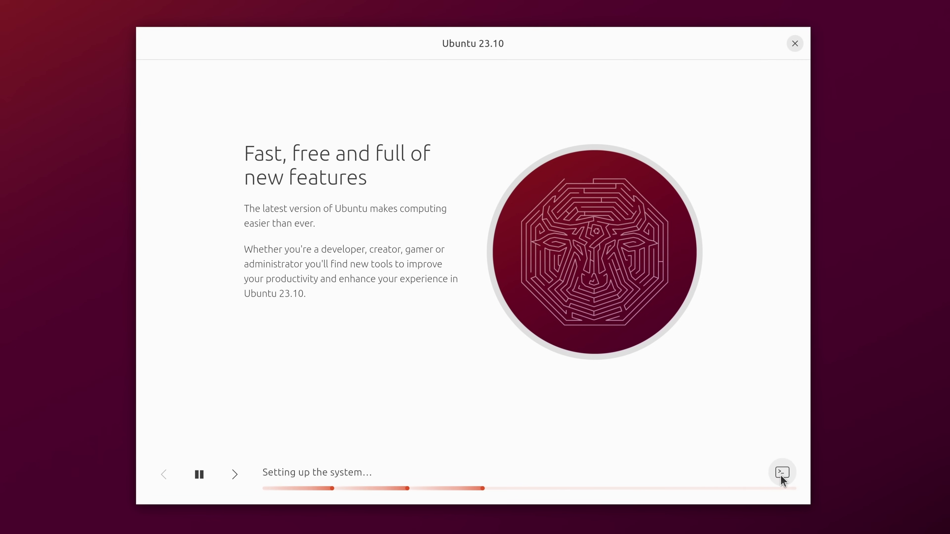
{"action": "left_click", "coordinate": [781, 476]}
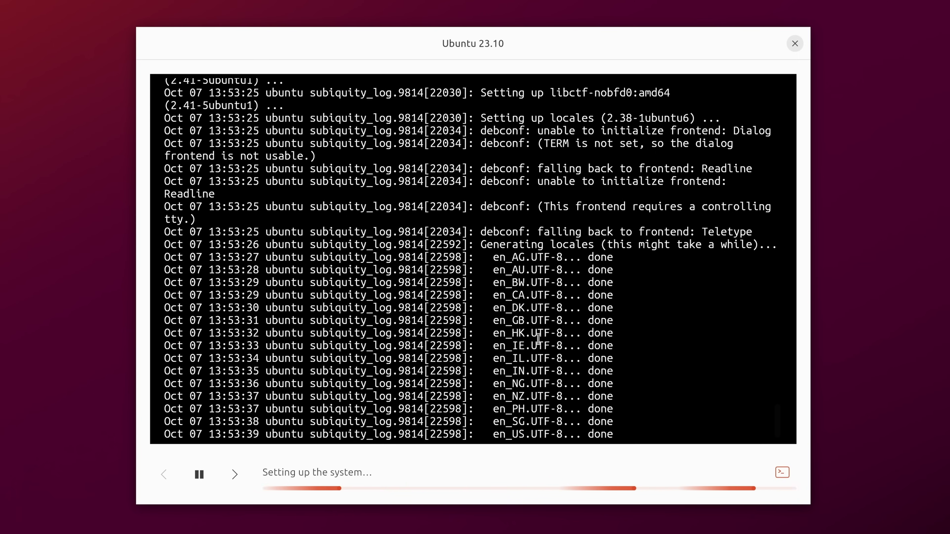
{"action": "left_click", "coordinate": [786, 473]}
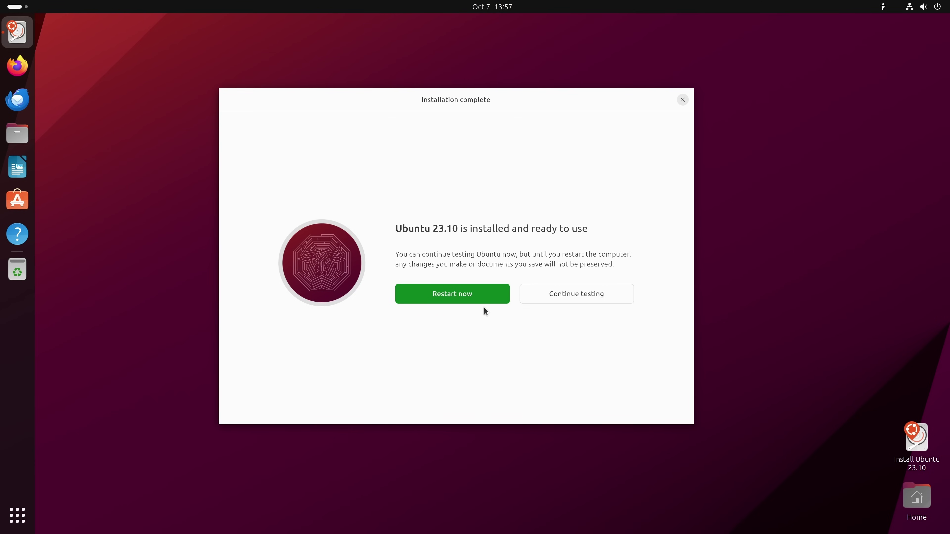
Step: Restart now and boot into the installed Ubuntu's welcome setup
{"action": "left_click", "coordinate": [487, 293]}
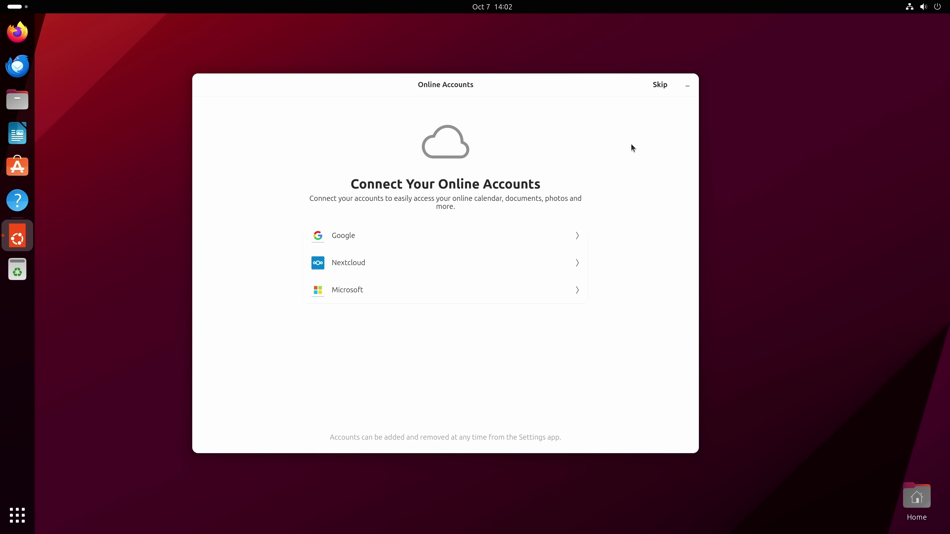
Step: Skip connecting online accounts in the welcome setup
{"action": "left_click", "coordinate": [658, 92]}
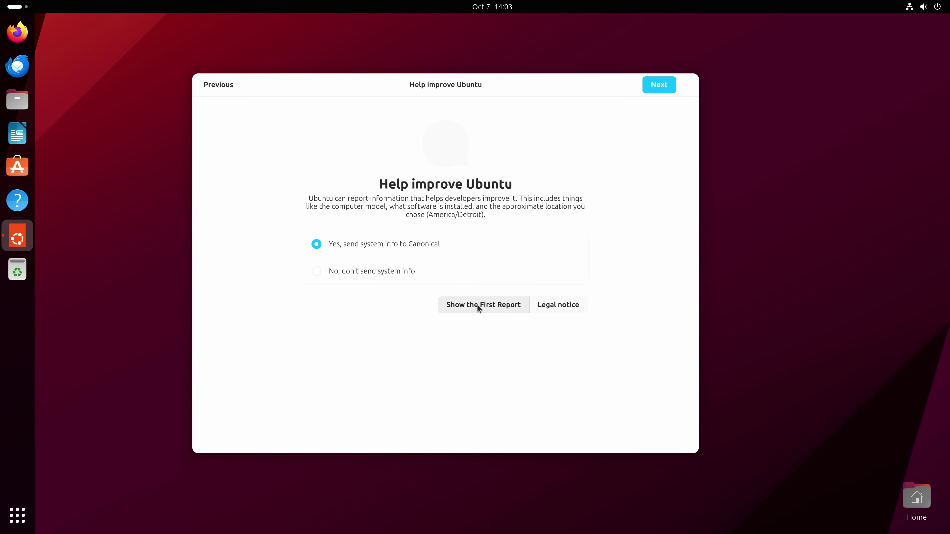
{"action": "left_click", "coordinate": [503, 304]}
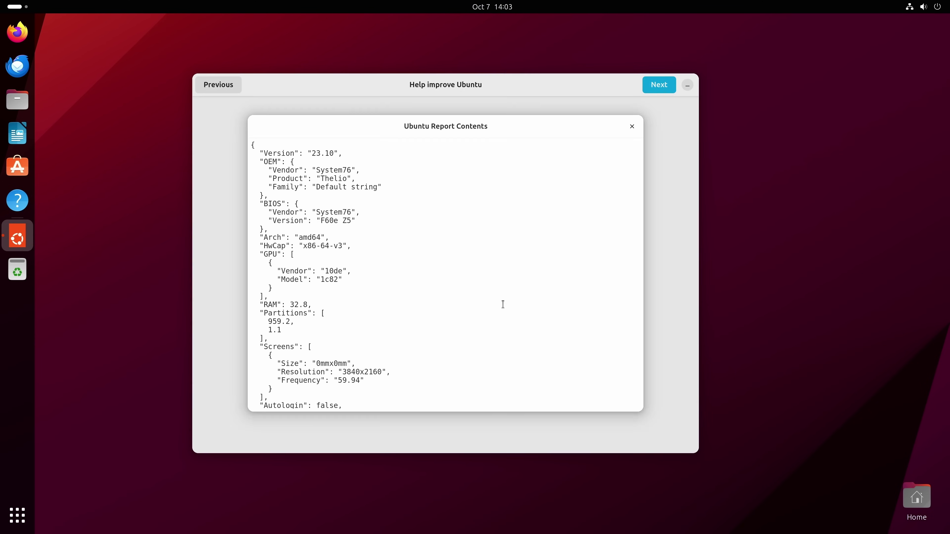
{"action": "scroll", "coordinate": [468, 294], "scroll_direction": "down", "scroll_amount": 10}
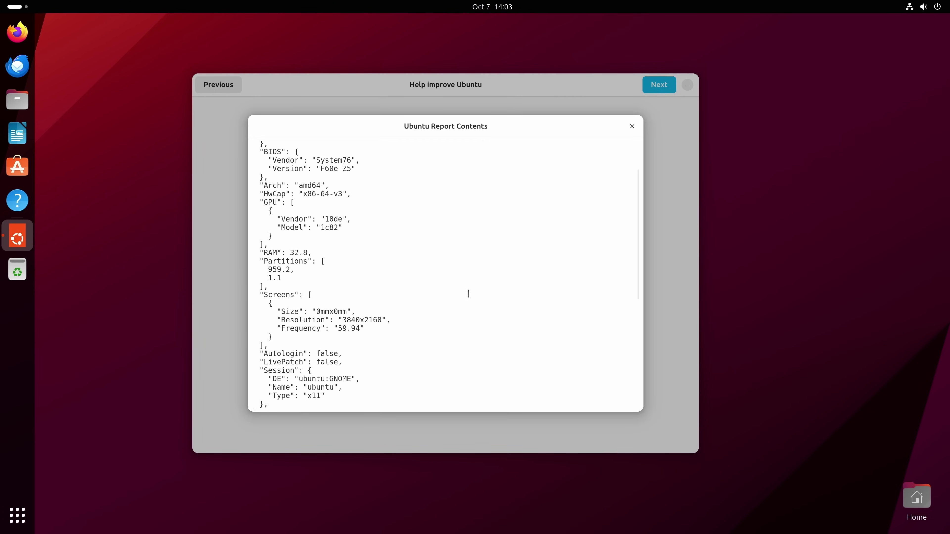
{"action": "scroll", "coordinate": [469, 293], "scroll_direction": "down", "scroll_amount": 1}
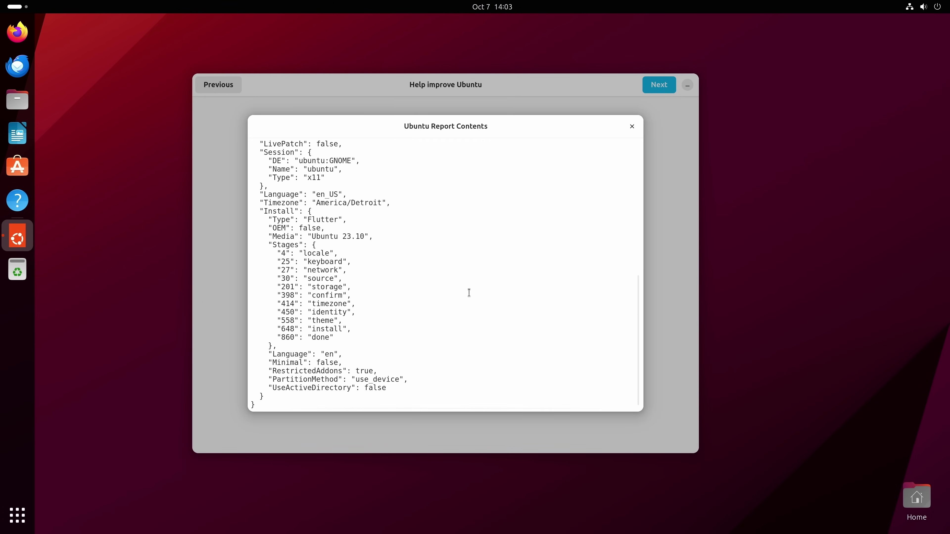
{"action": "scroll", "coordinate": [451, 330], "scroll_direction": "up", "scroll_amount": 12}
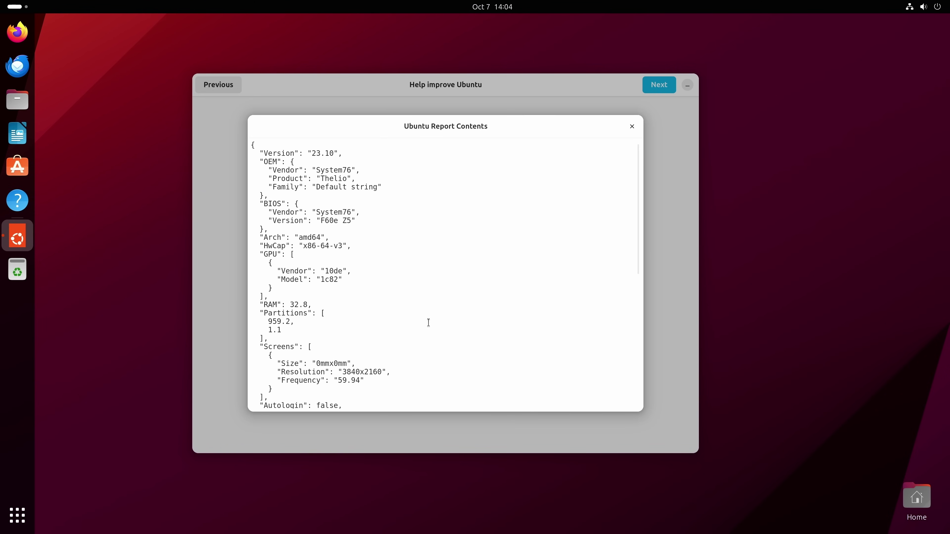
{"action": "left_click", "coordinate": [632, 127]}
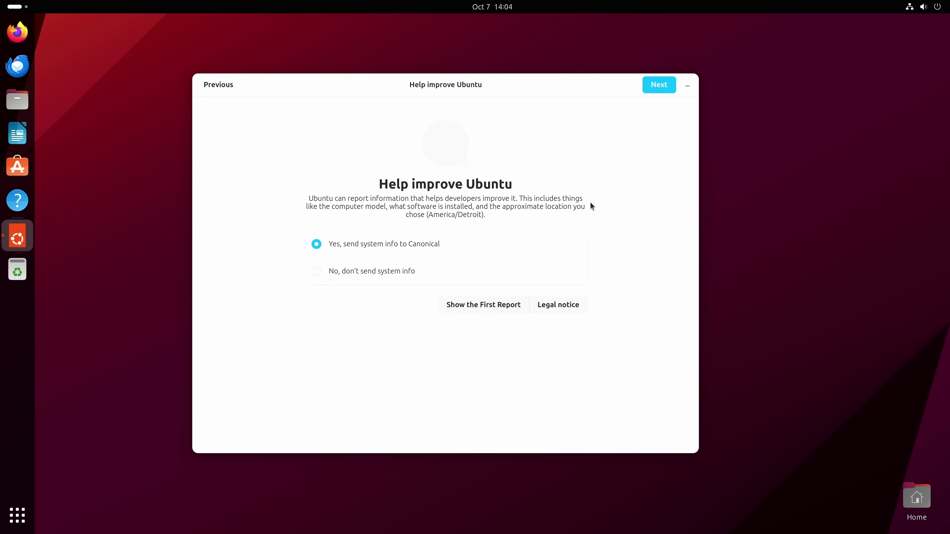
Step: Continue past Help improve Ubuntu and Privacy with location services off, then finish setup
{"action": "left_click", "coordinate": [658, 86]}
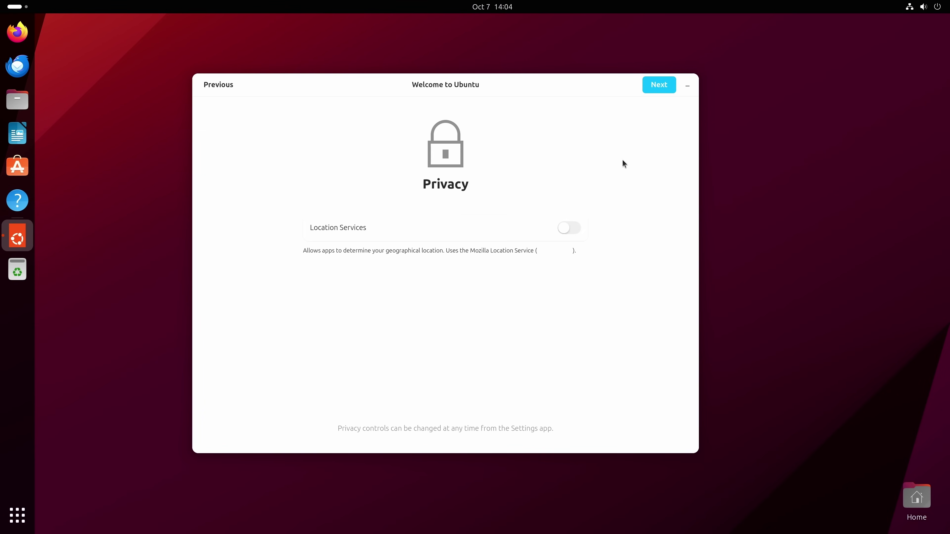
{"action": "left_click", "coordinate": [666, 89]}
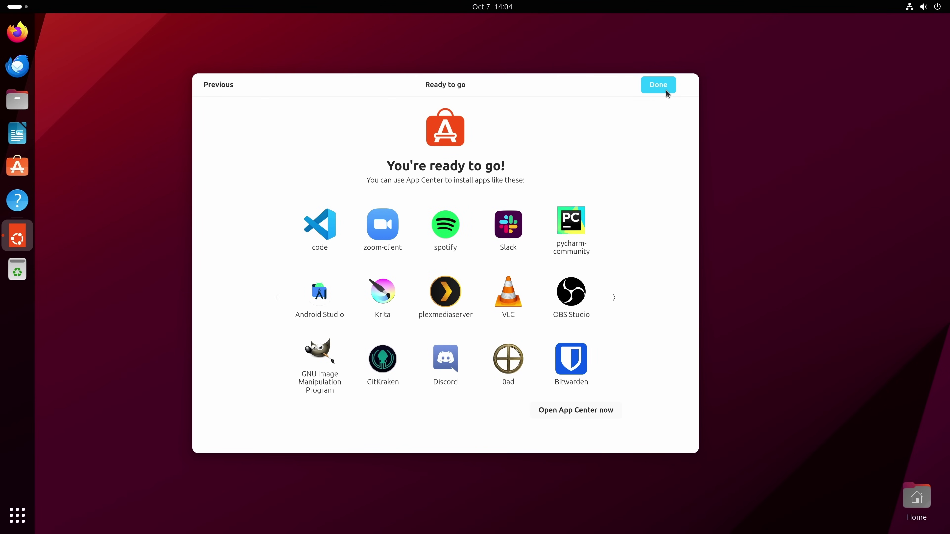
{"action": "left_click", "coordinate": [658, 86]}
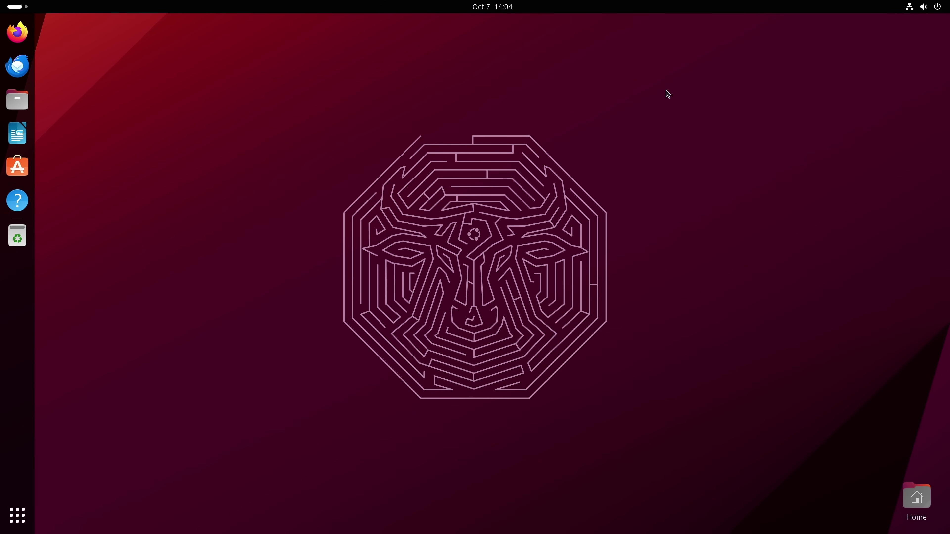